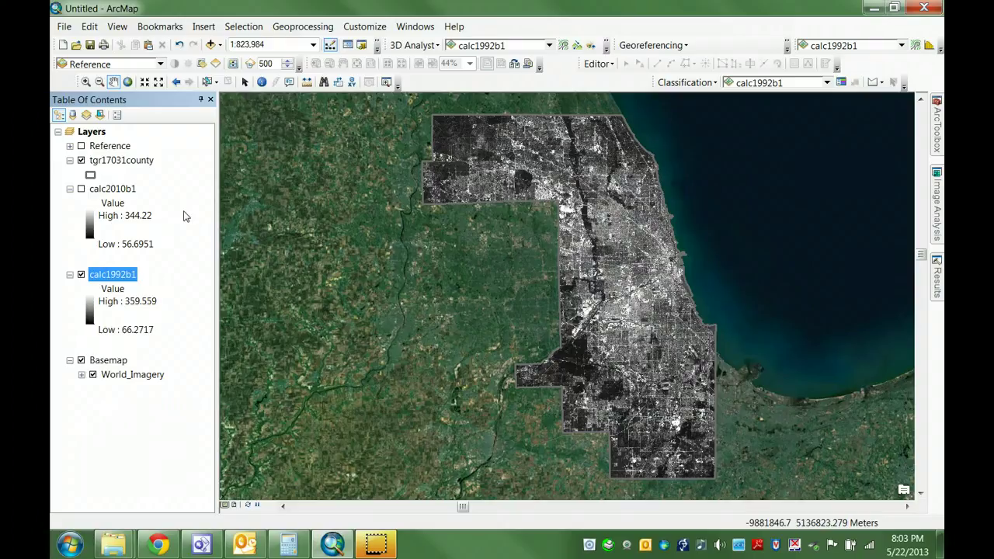
Compare the calc1992b1 and calc2010b1 rasters over the northern part of the county by toggling each layer's visibility.
{"action": "left_click", "coordinate": [178, 203]}
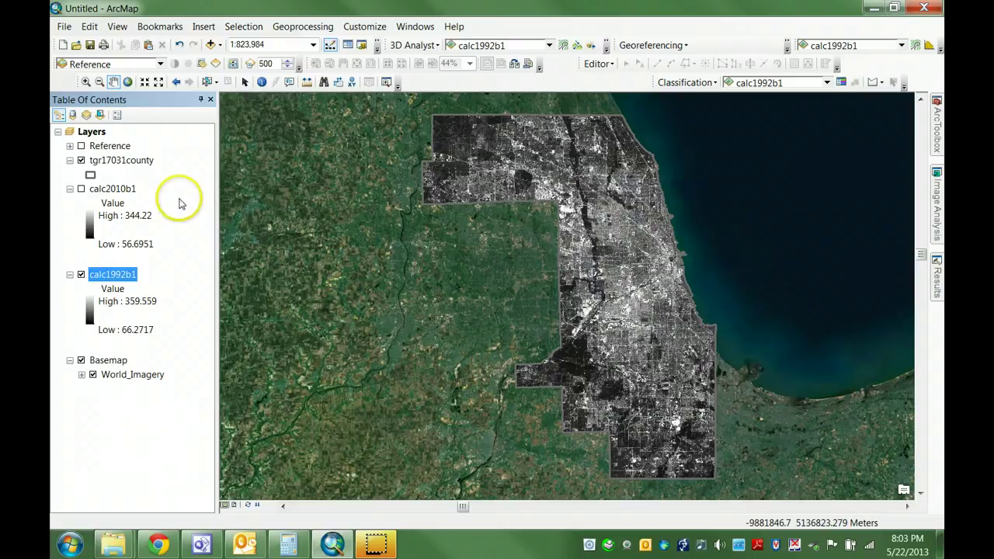
{"action": "left_click", "coordinate": [81, 275]}
{"action": "left_click", "coordinate": [81, 275]}
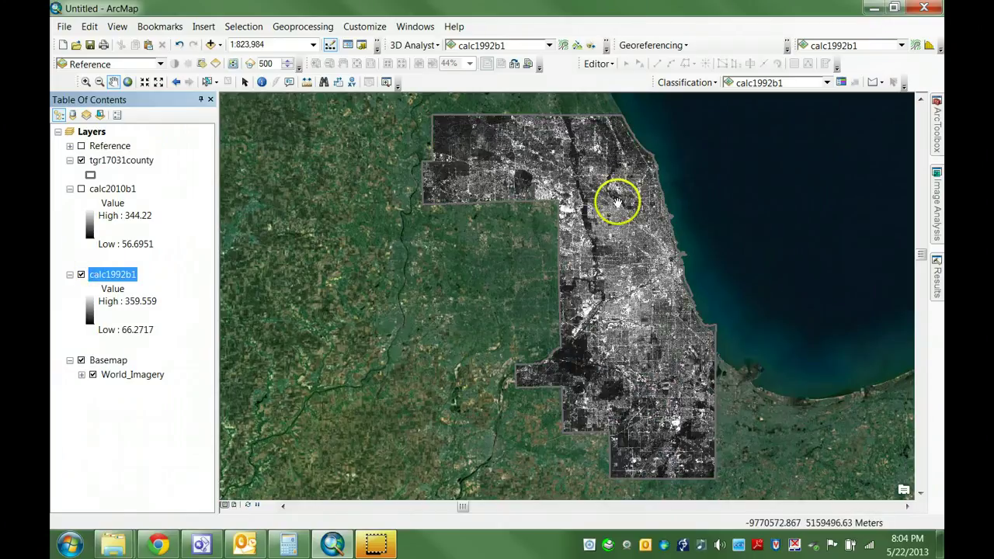
{"action": "left_click_drag", "start_coordinate": [616, 200], "coordinate": [597, 203]}
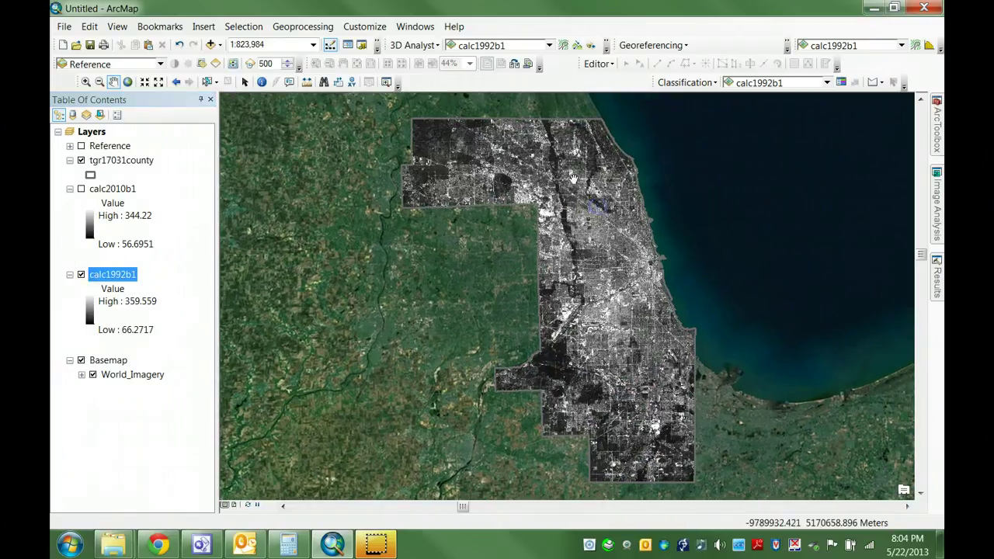
{"action": "left_click", "coordinate": [86, 81]}
{"action": "left_click_drag", "start_coordinate": [490, 156], "coordinate": [634, 239]}
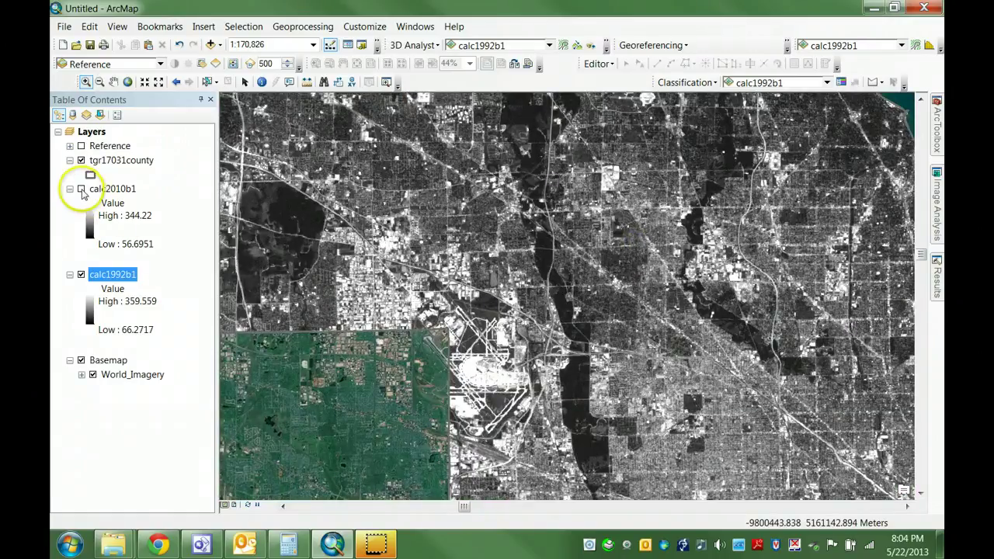
{"action": "left_click", "coordinate": [81, 189]}
{"action": "left_click", "coordinate": [81, 189]}
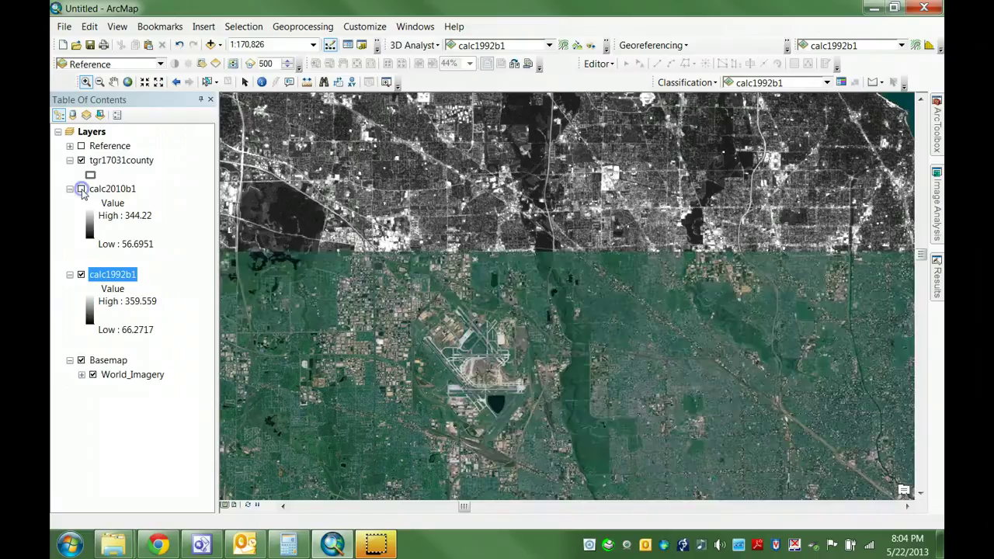
{"action": "left_click", "coordinate": [82, 189]}
{"action": "left_click", "coordinate": [81, 190]}
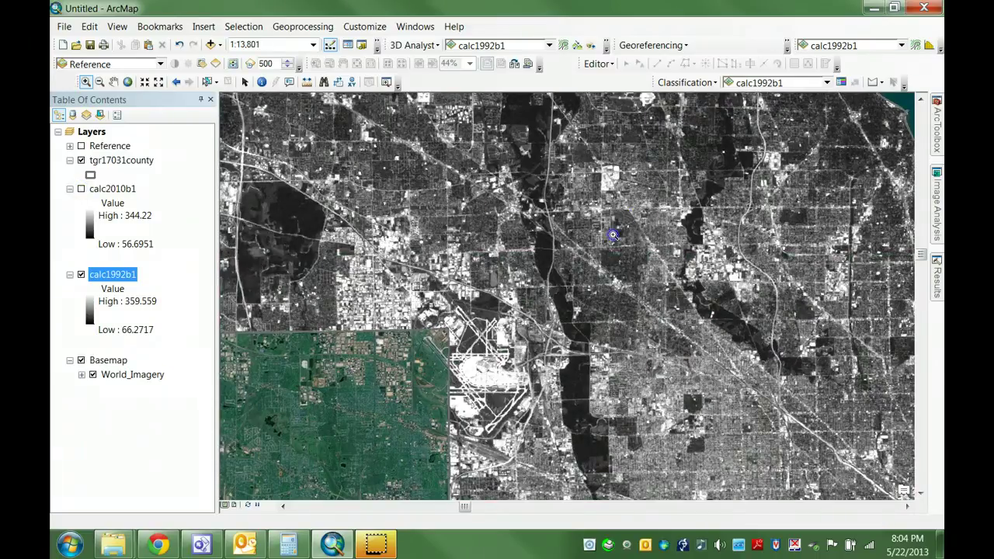
Examine the calc1992b1 pixels up close, and locate the bright airfield farther north in the county.
{"action": "left_click_drag", "start_coordinate": [603, 215], "coordinate": [612, 235]}
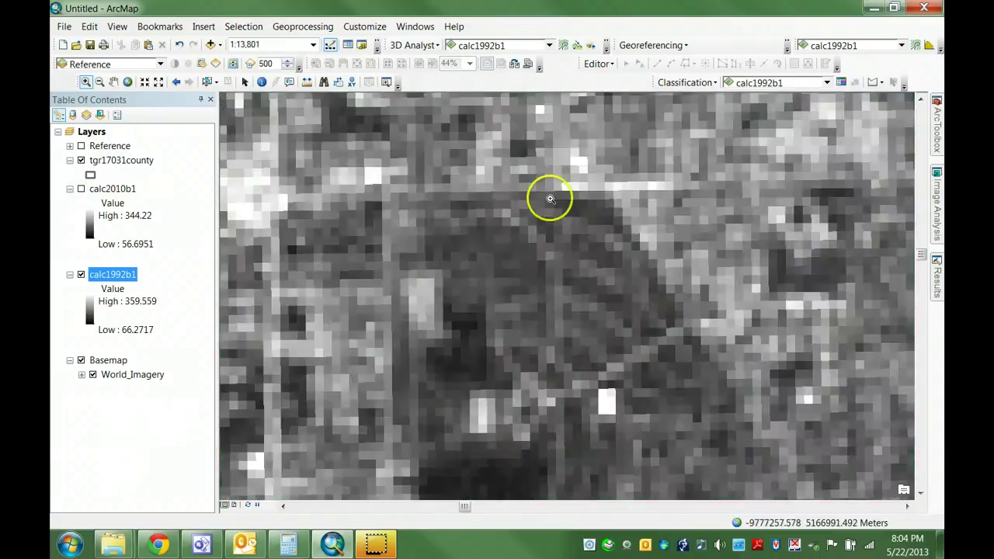
{"action": "scroll", "coordinate": [618, 214], "scroll_direction": "down", "scroll_amount": 5}
{"action": "scroll", "coordinate": [621, 219], "scroll_direction": "down", "scroll_amount": 1}
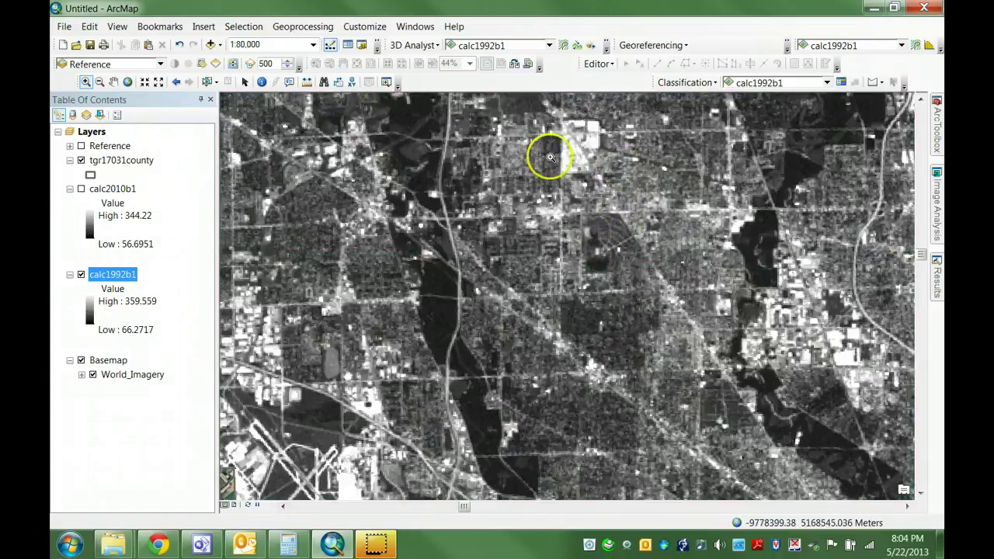
{"action": "left_click", "coordinate": [113, 83]}
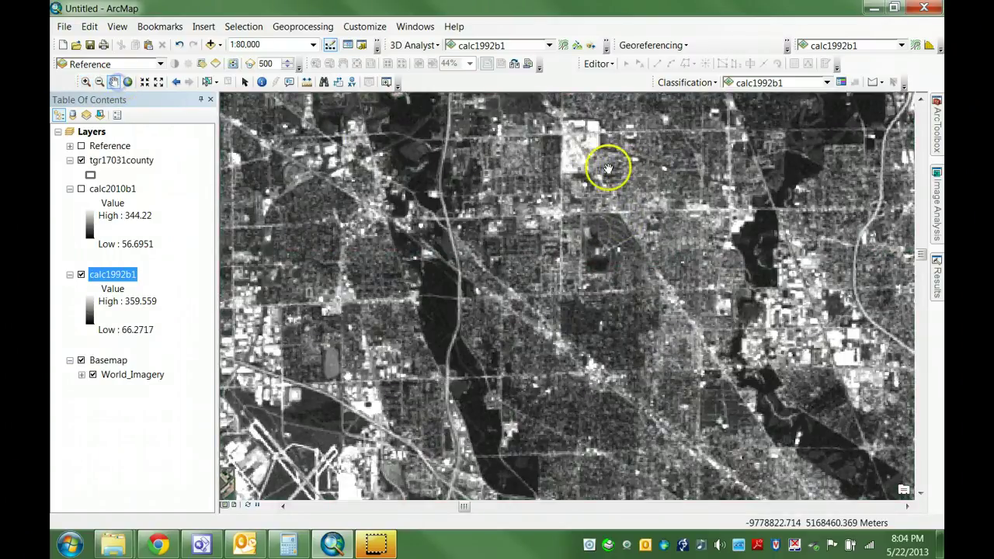
{"action": "left_click_drag", "start_coordinate": [610, 166], "coordinate": [627, 284]}
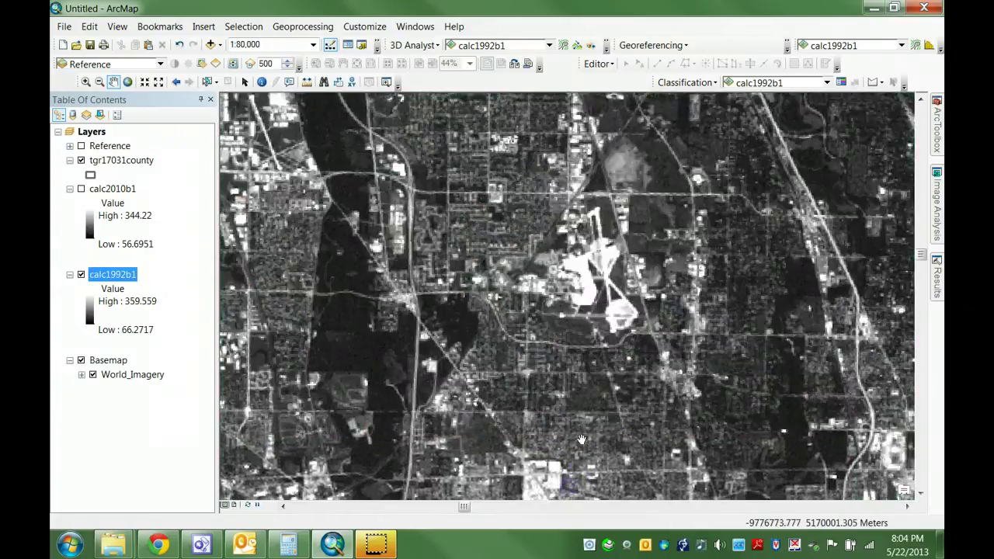
{"action": "left_click_drag", "start_coordinate": [607, 408], "coordinate": [609, 303]}
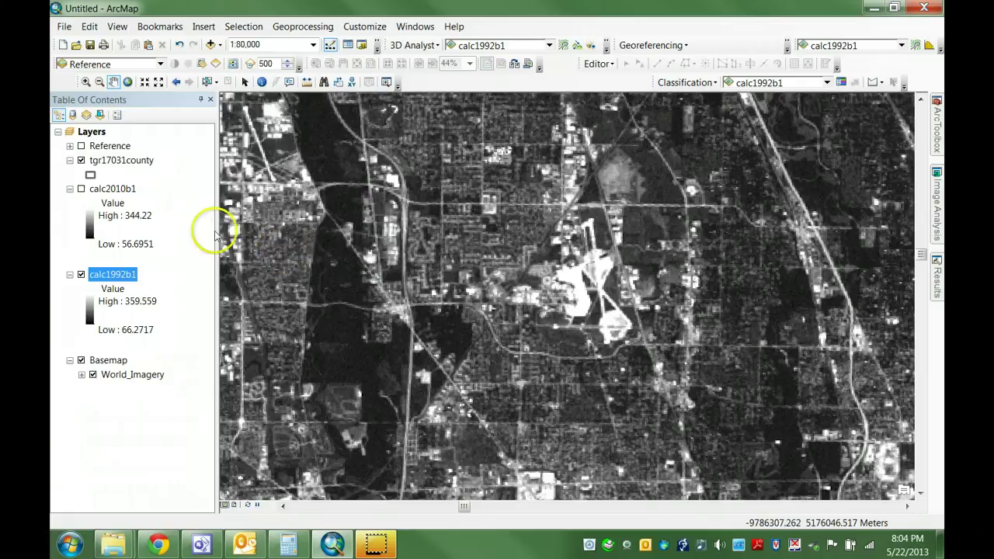
Compare the airfield area between 1992 and 2010 by toggling the two rasters, leaving both calc2010b1 and calc1992b1 visible.
{"action": "left_click", "coordinate": [81, 190]}
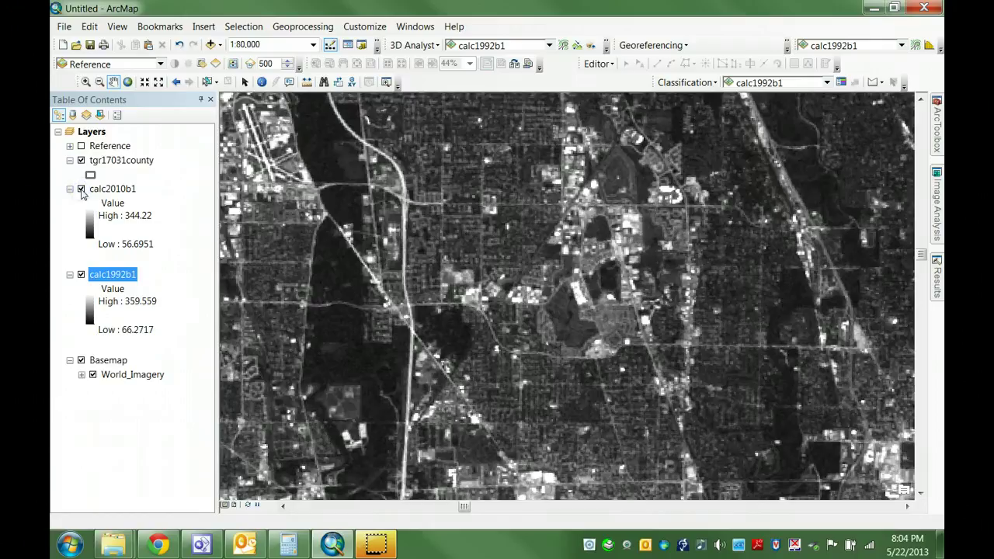
{"action": "left_click", "coordinate": [80, 189]}
{"action": "left_click", "coordinate": [81, 189]}
{"action": "left_click", "coordinate": [80, 190]}
{"action": "left_click", "coordinate": [81, 190]}
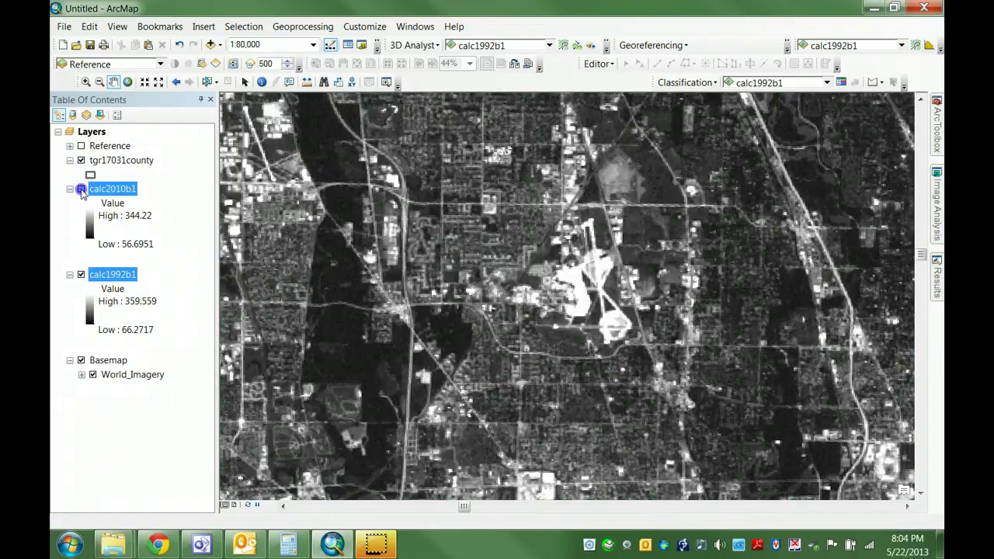
{"action": "left_click", "coordinate": [80, 189]}
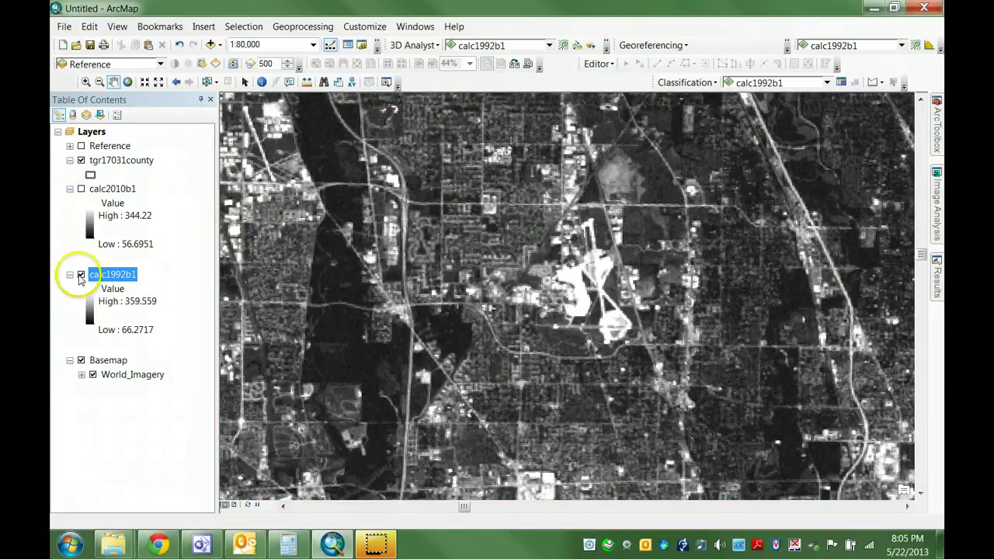
{"action": "left_click", "coordinate": [81, 275]}
{"action": "left_click", "coordinate": [81, 274]}
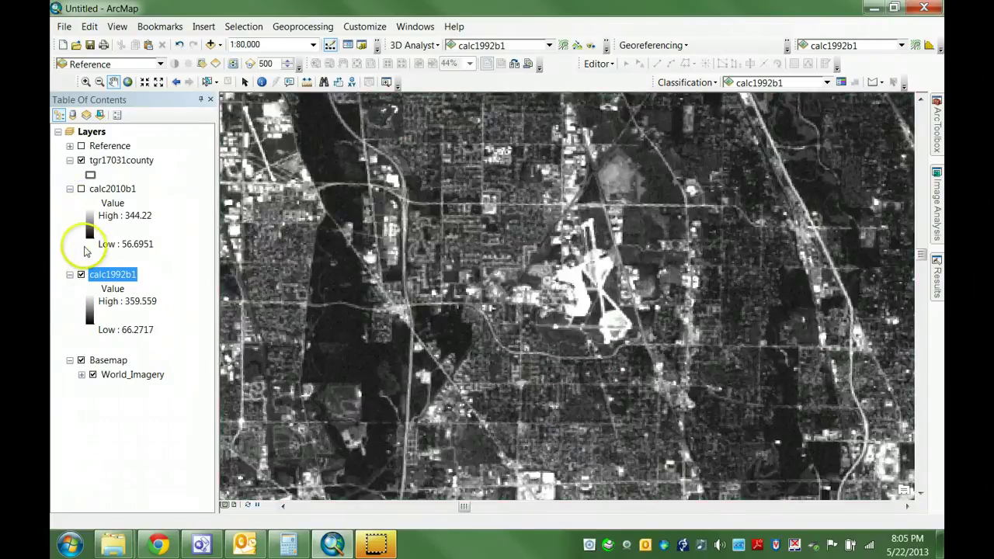
{"action": "left_click", "coordinate": [80, 189]}
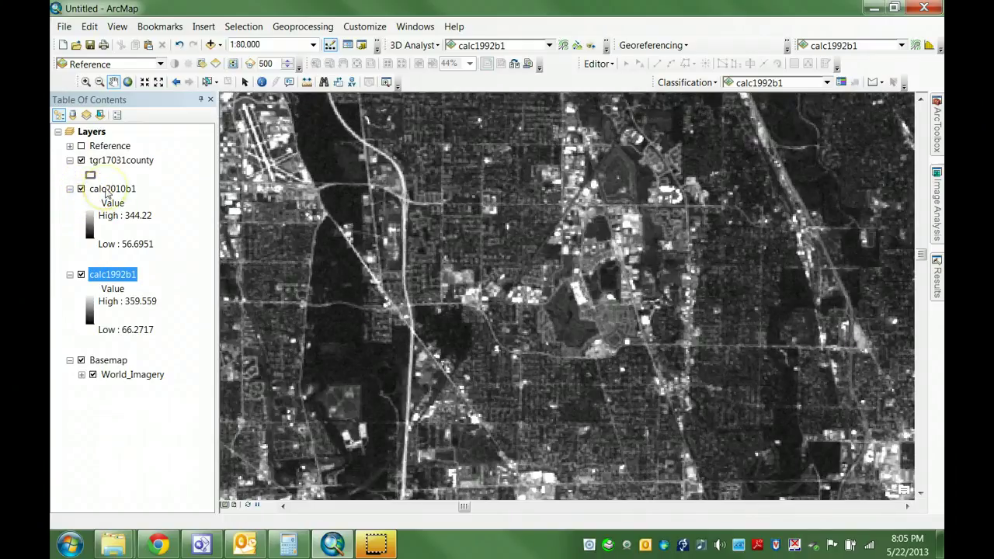
{"action": "left_click", "coordinate": [820, 318]}
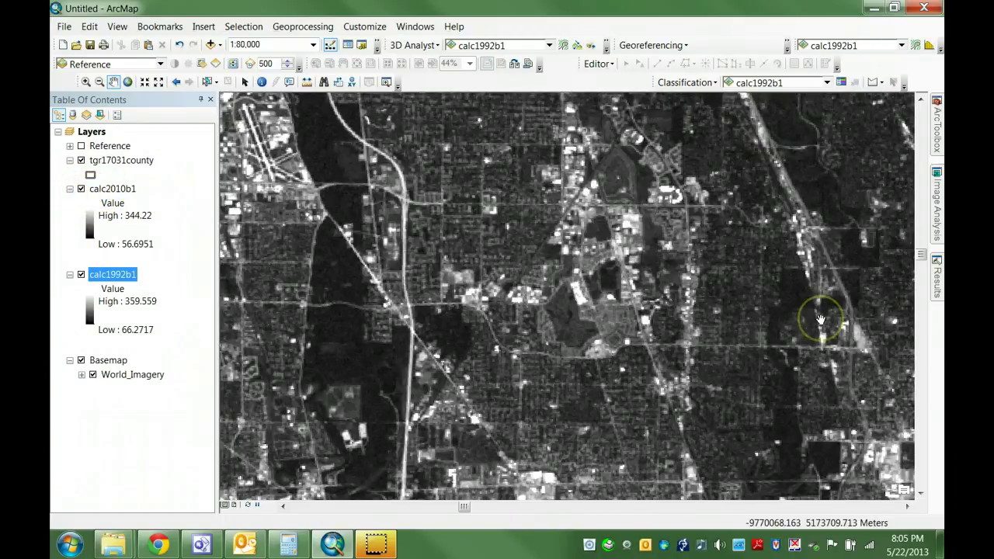
Subtract calc1992b1 from calc2010b1 with the Raster Calculator, saving to rastercalc8, and hide both source rasters.
{"action": "left_click", "coordinate": [937, 143]}
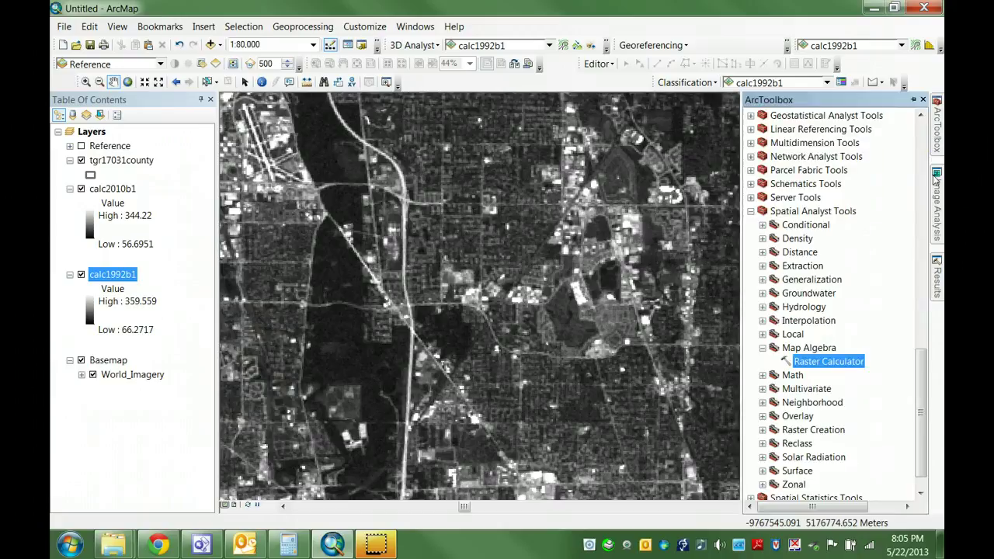
{"action": "double_click", "coordinate": [844, 361]}
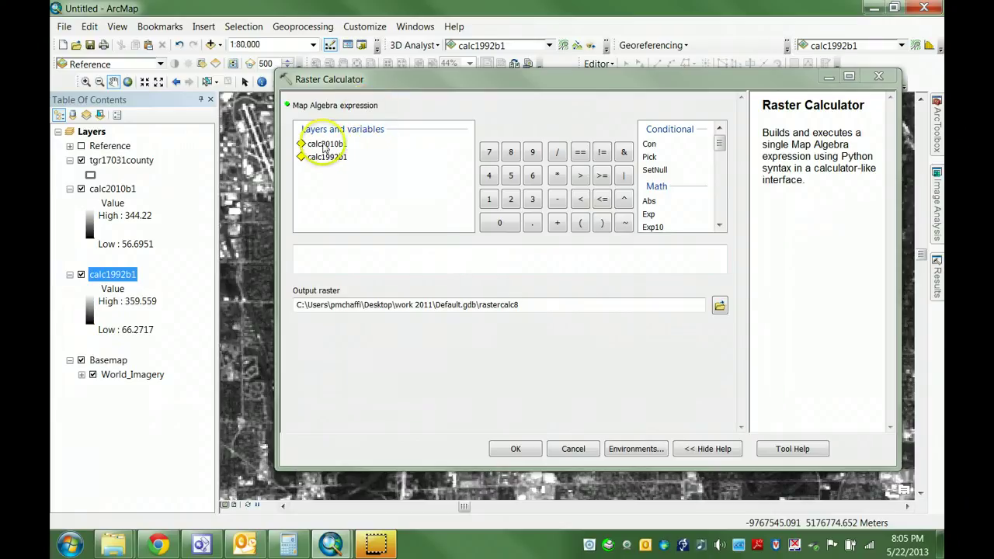
{"action": "double_click", "coordinate": [326, 144]}
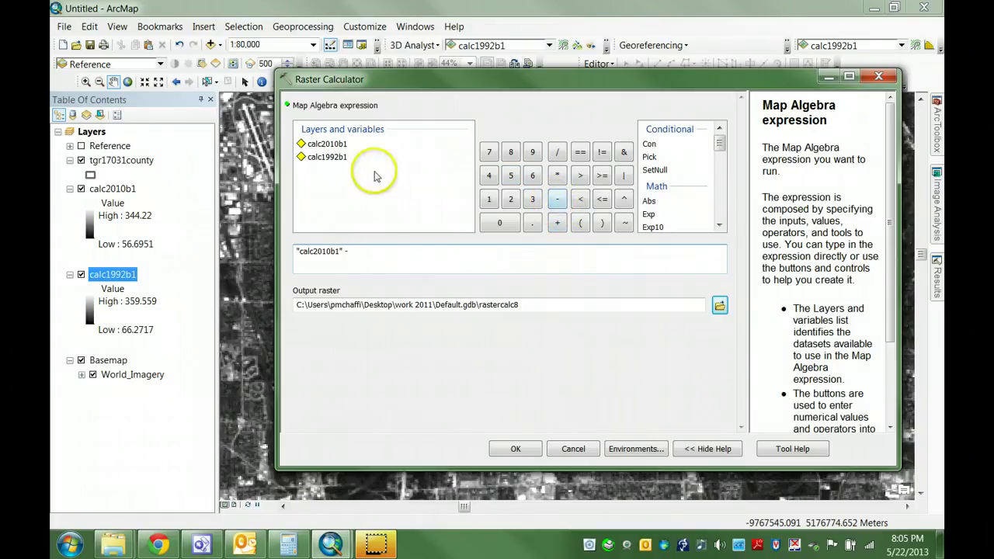
{"action": "double_click", "coordinate": [328, 158]}
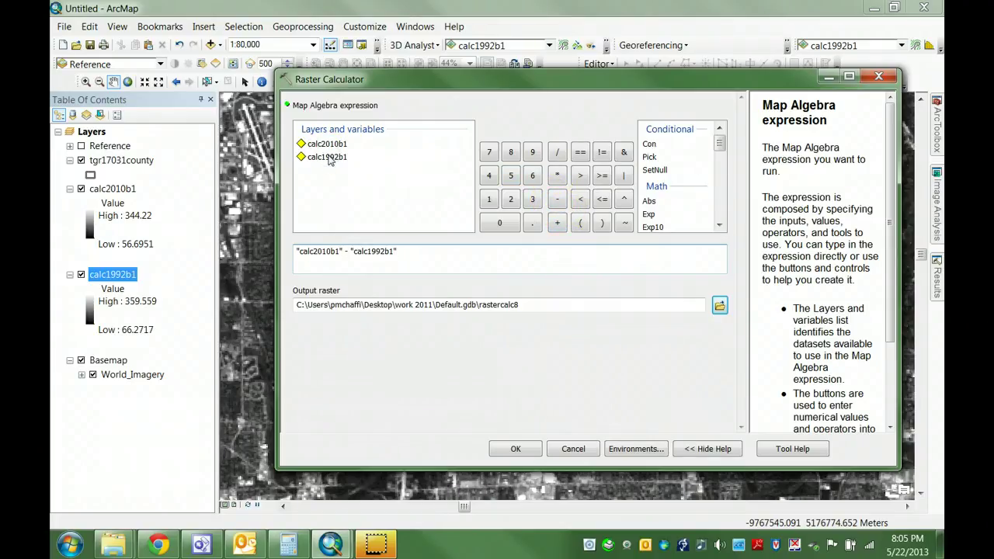
{"action": "left_click", "coordinate": [515, 450]}
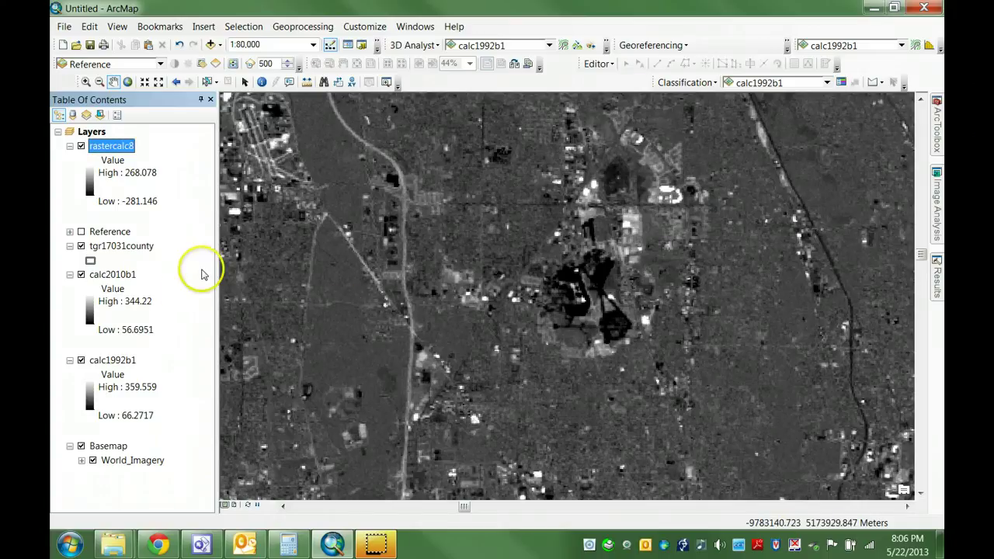
{"action": "left_click", "coordinate": [80, 275]}
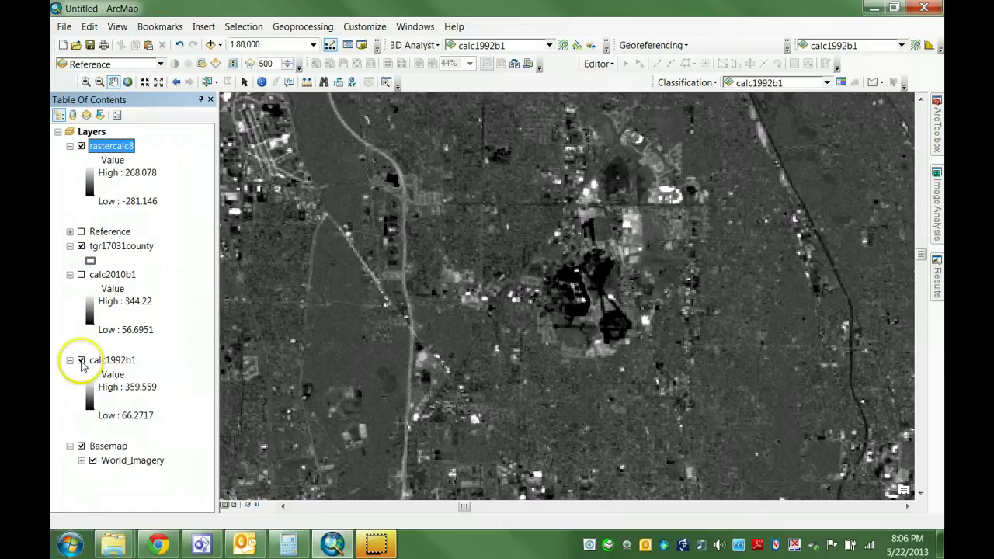
{"action": "left_click", "coordinate": [80, 361]}
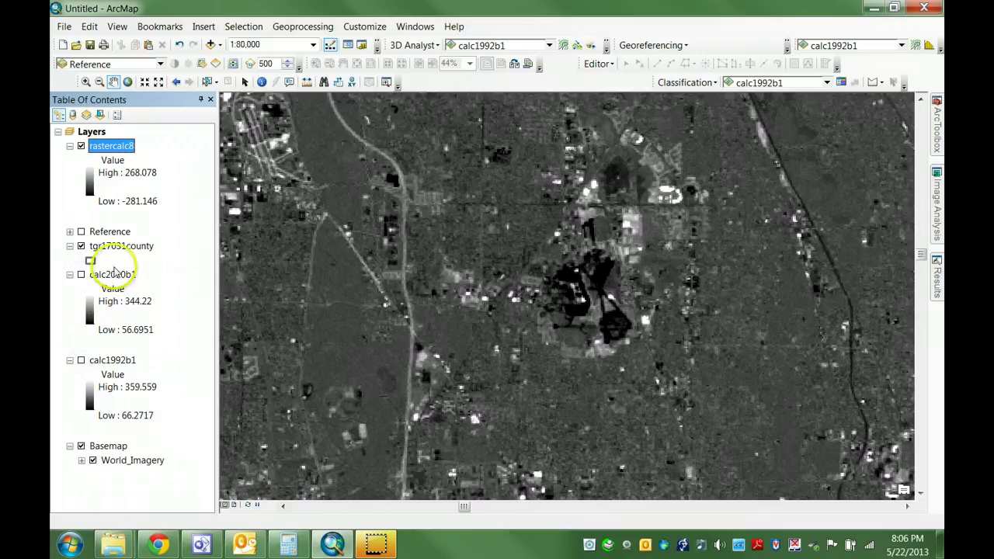
Try unique-value symbology on the rastercalc8 difference raster, and switch it to Classified with 3 classes.
{"action": "double_click", "coordinate": [114, 146]}
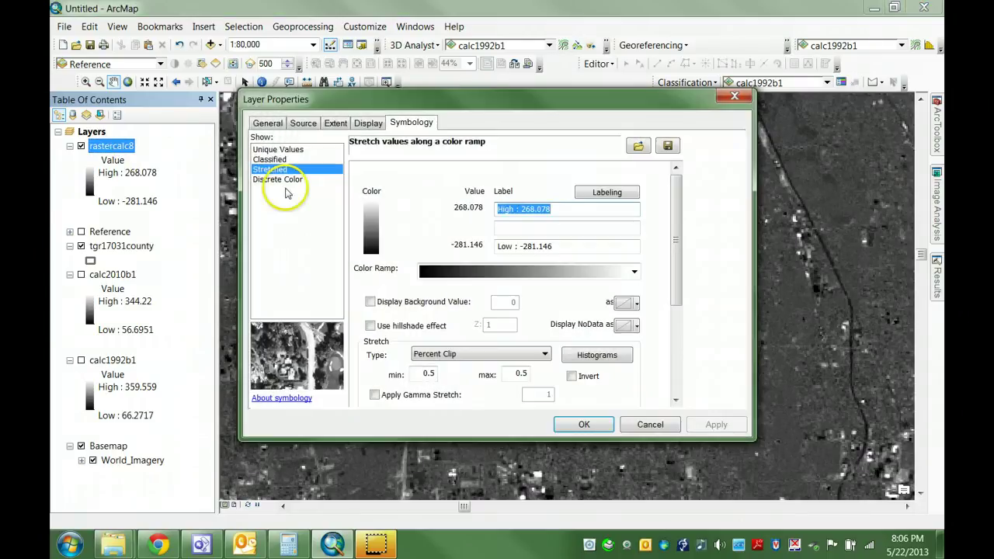
{"action": "left_click", "coordinate": [278, 149]}
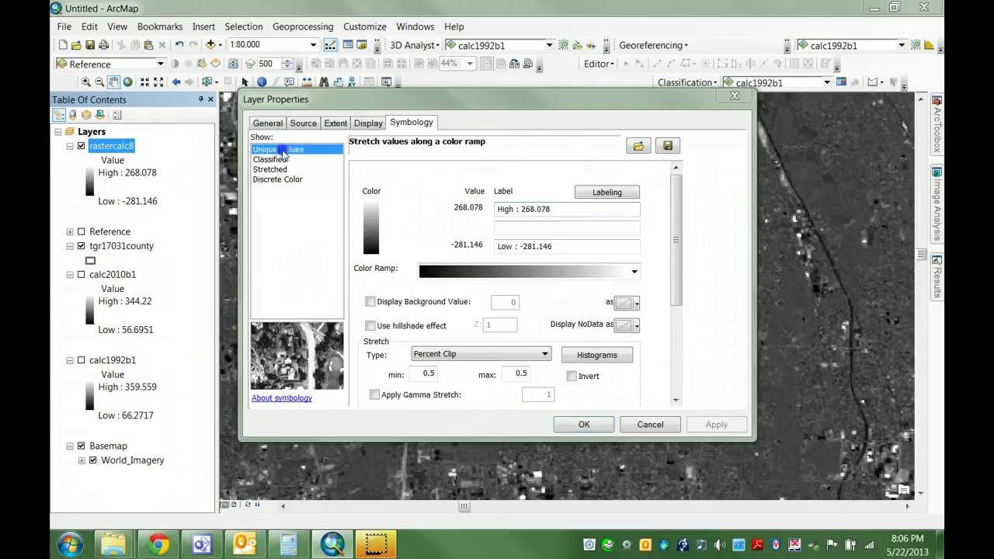
{"action": "left_click", "coordinate": [548, 324]}
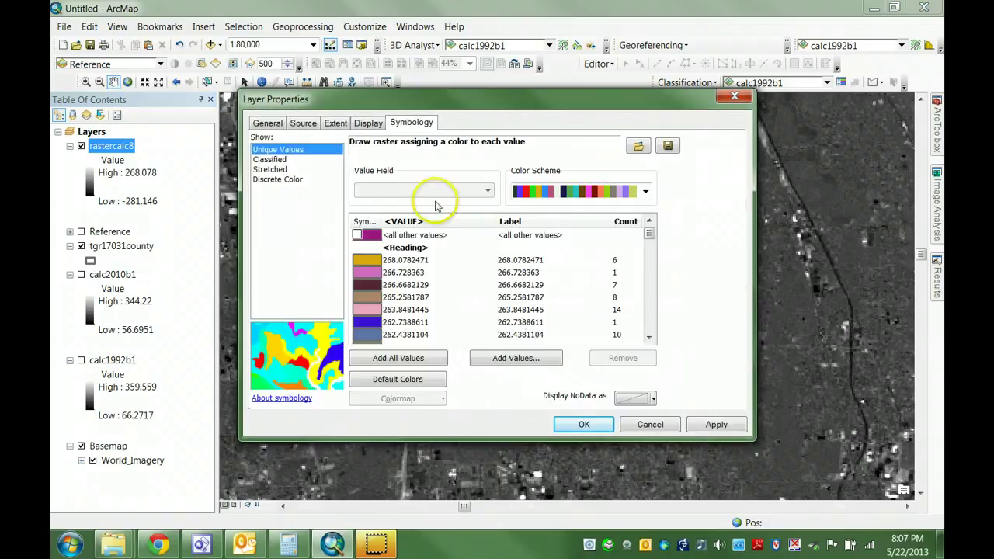
{"action": "left_click", "coordinate": [282, 160]}
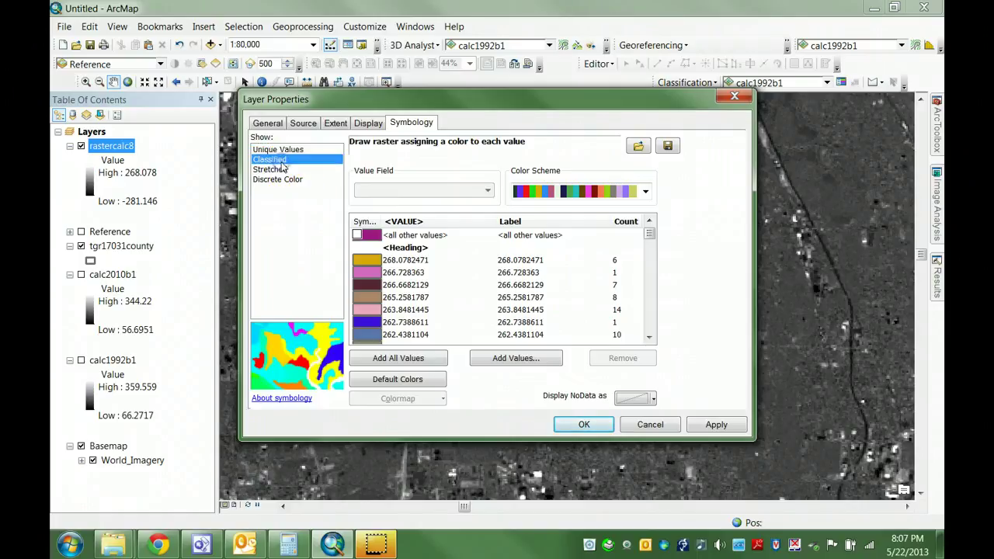
{"action": "left_click", "coordinate": [619, 225]}
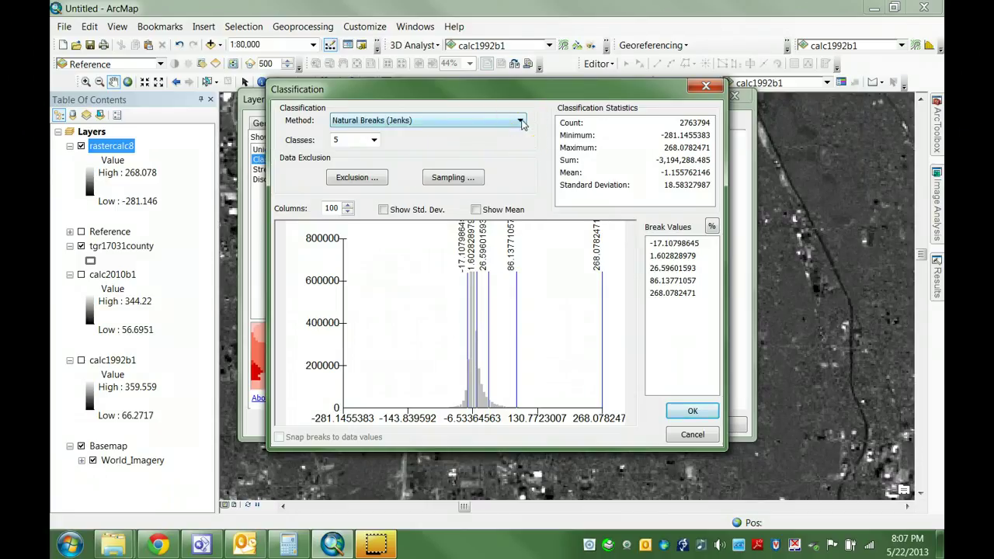
{"action": "left_click", "coordinate": [373, 139]}
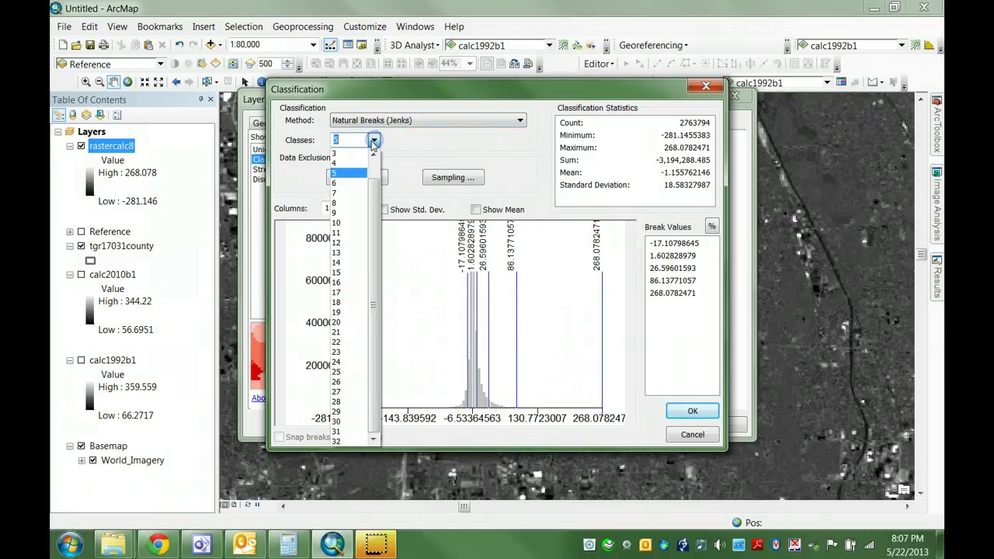
{"action": "left_click", "coordinate": [354, 154]}
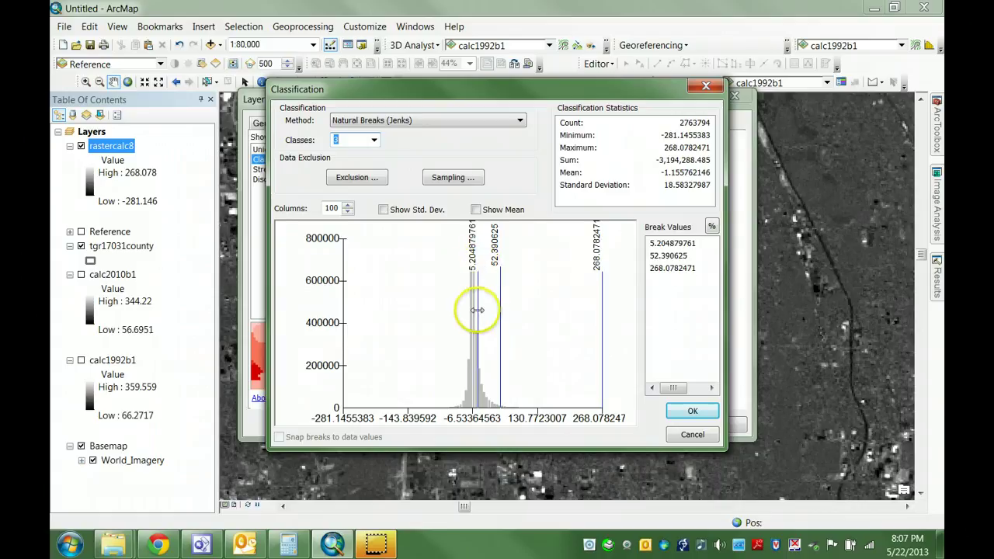
Move the two inner class breaks on the histogram to about -29.47 and 29.80.
{"action": "left_click_drag", "start_coordinate": [471, 302], "coordinate": [461, 319]}
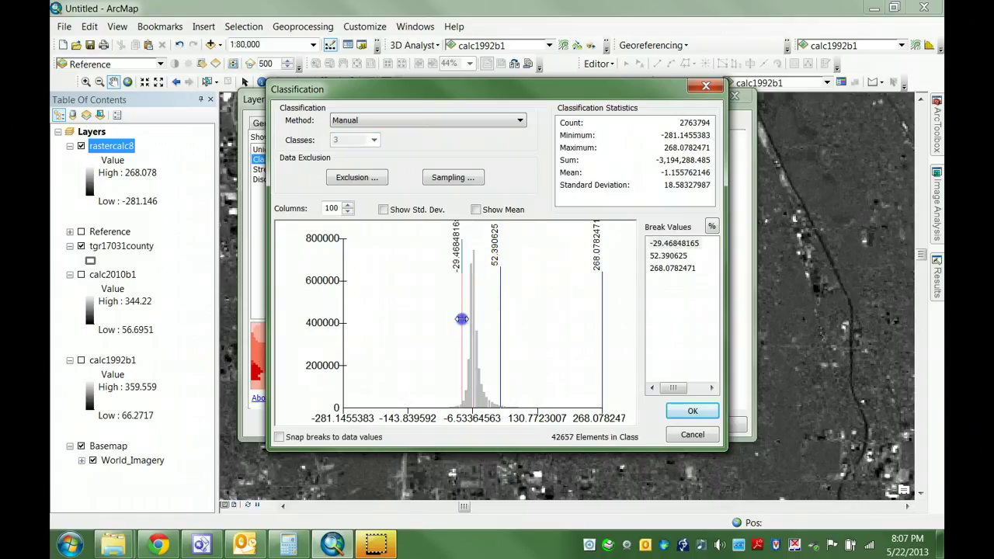
{"action": "left_click", "coordinate": [499, 320]}
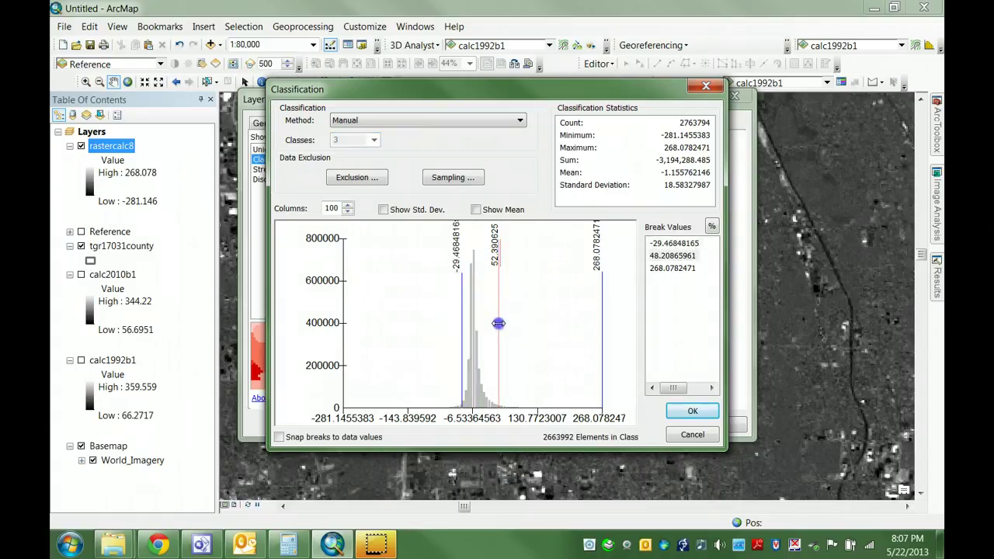
{"action": "left_click_drag", "start_coordinate": [499, 323], "coordinate": [491, 325]}
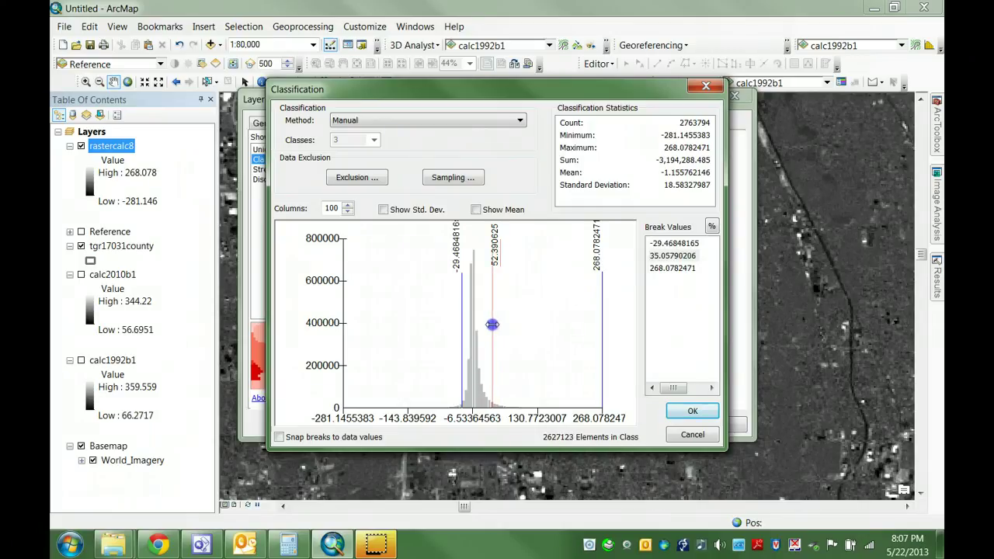
{"action": "left_click_drag", "start_coordinate": [492, 324], "coordinate": [489, 323]}
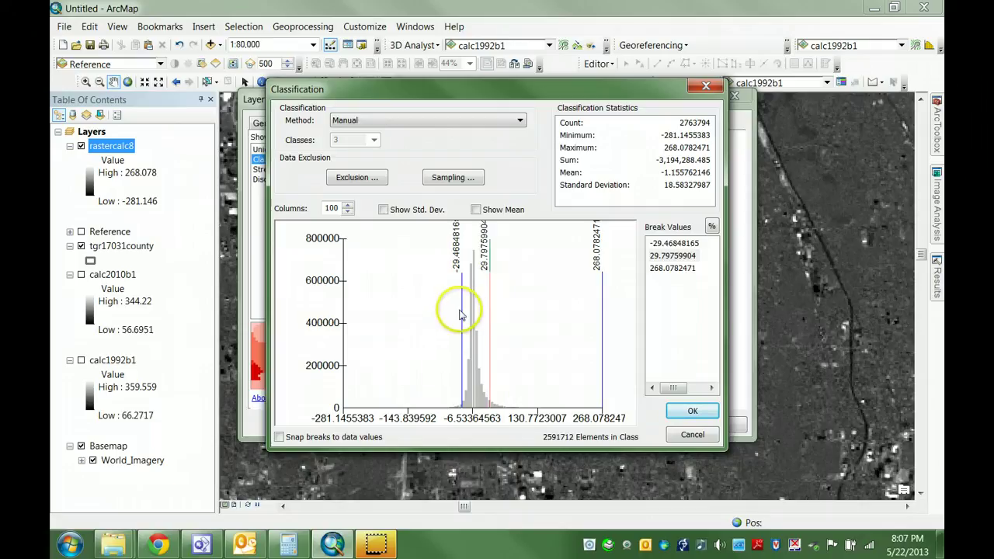
Move the lower class break on the histogram to about -26.84 and accept the manual classification.
{"action": "left_click", "coordinate": [460, 310]}
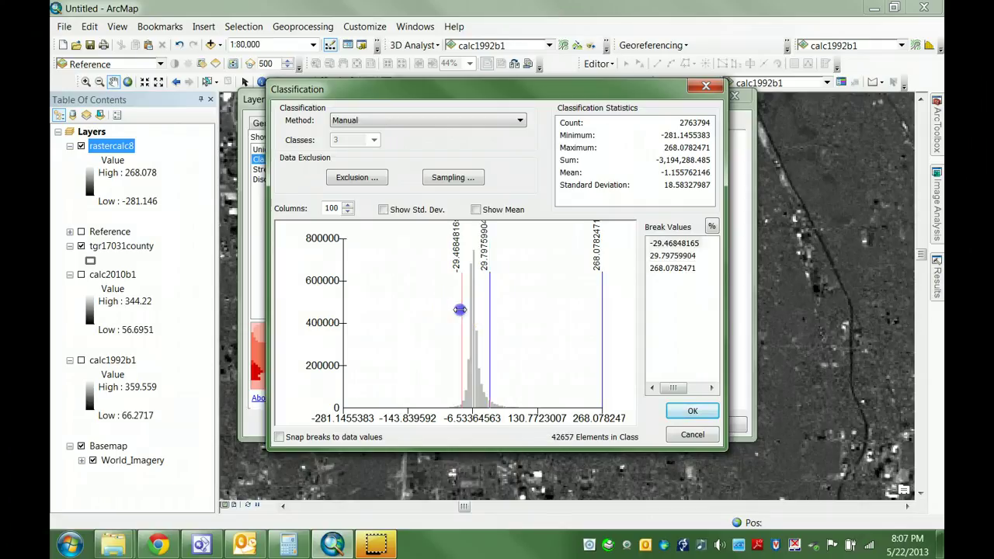
{"action": "left_click_drag", "start_coordinate": [459, 309], "coordinate": [461, 310]}
{"action": "left_click_drag", "start_coordinate": [461, 310], "coordinate": [463, 310]}
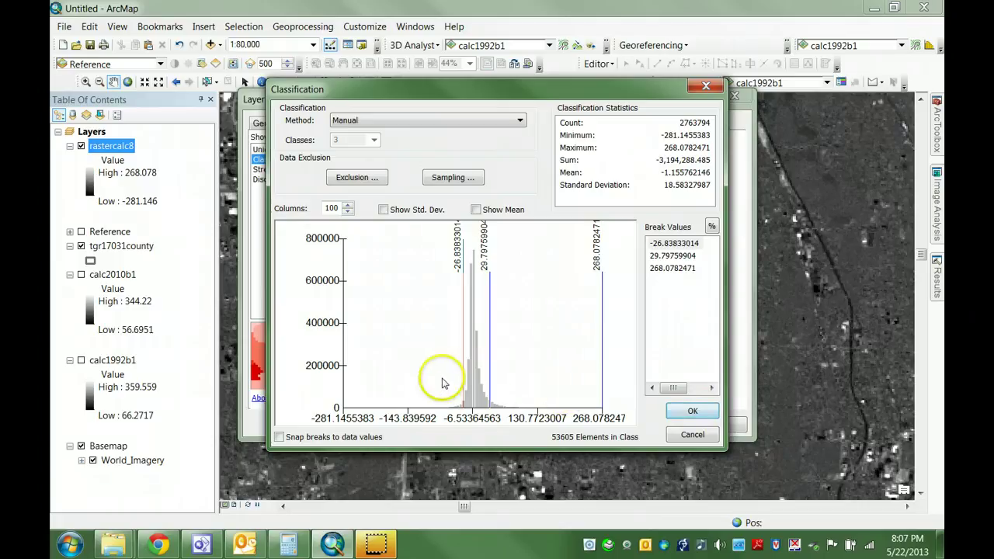
{"action": "left_click", "coordinate": [692, 411]}
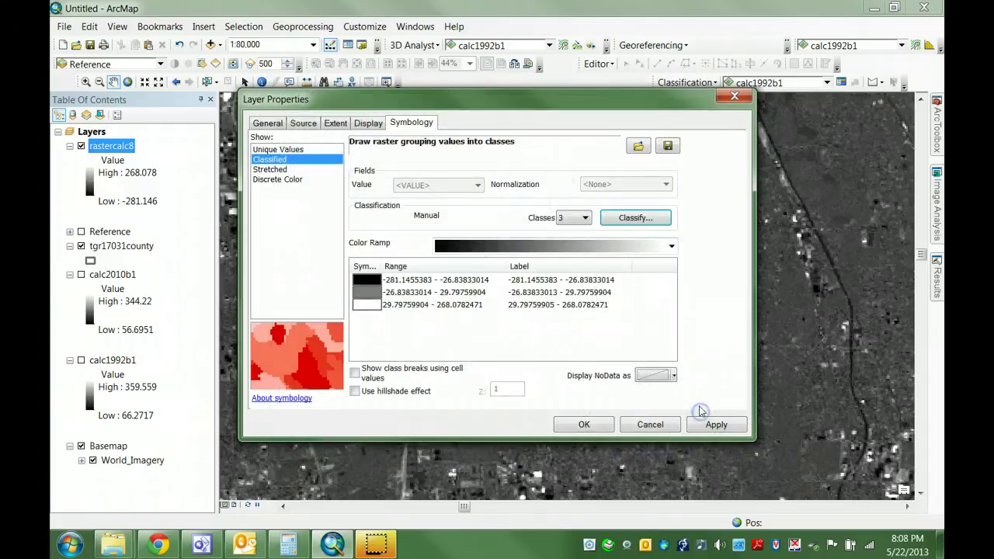
Color the lowest difference class red and the highest green, set the middle class to No Color, and apply the symbology.
{"action": "left_click", "coordinate": [376, 281]}
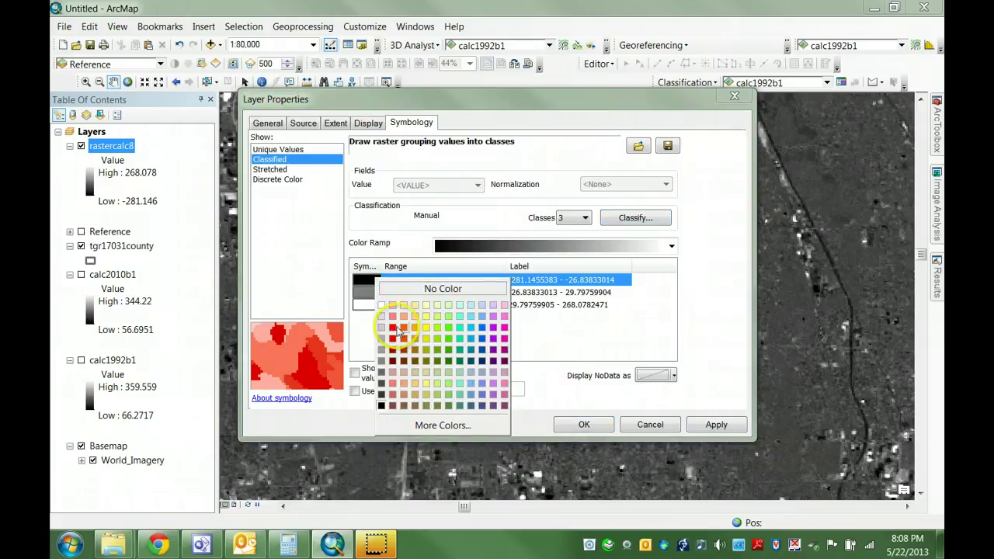
{"action": "left_click", "coordinate": [393, 327]}
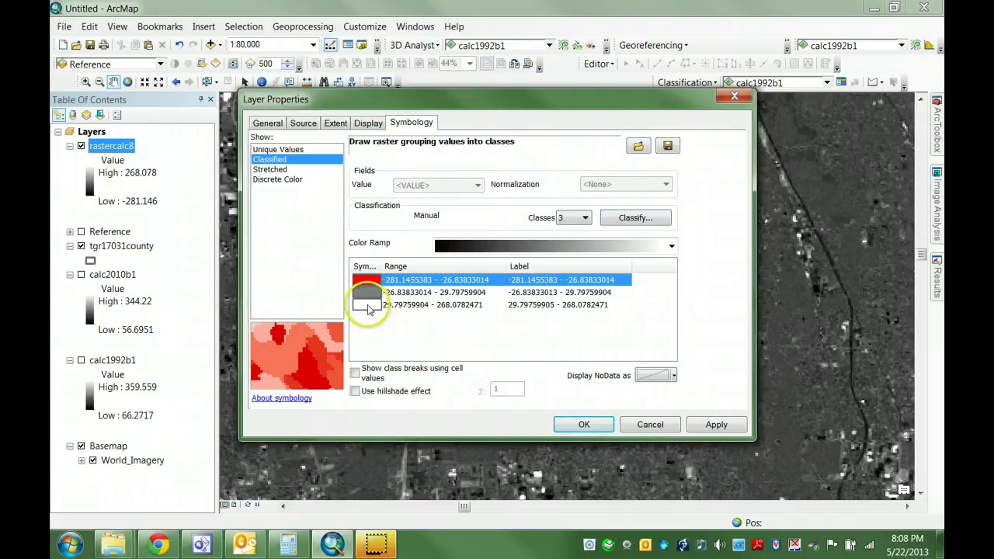
{"action": "left_click", "coordinate": [368, 305]}
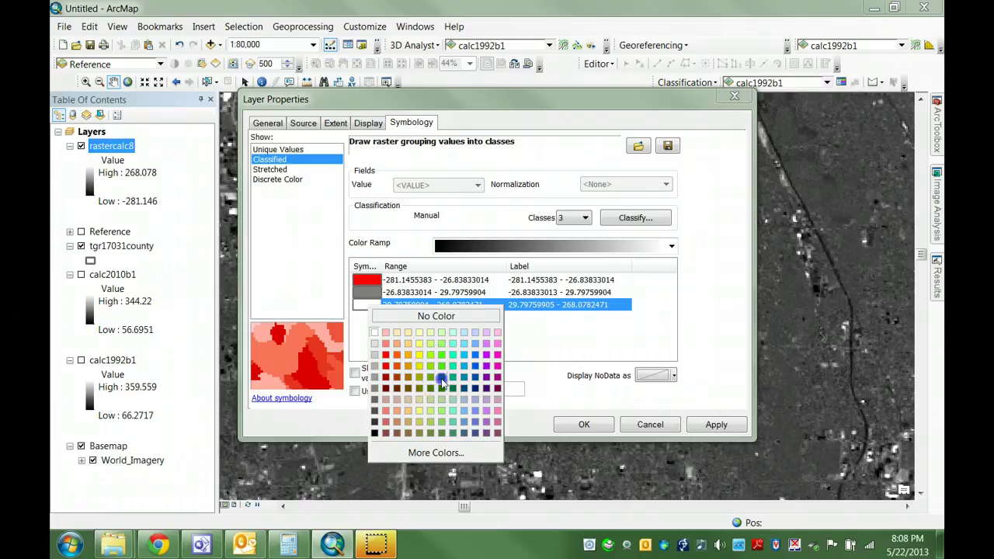
{"action": "left_click", "coordinate": [441, 376]}
{"action": "left_click", "coordinate": [367, 292]}
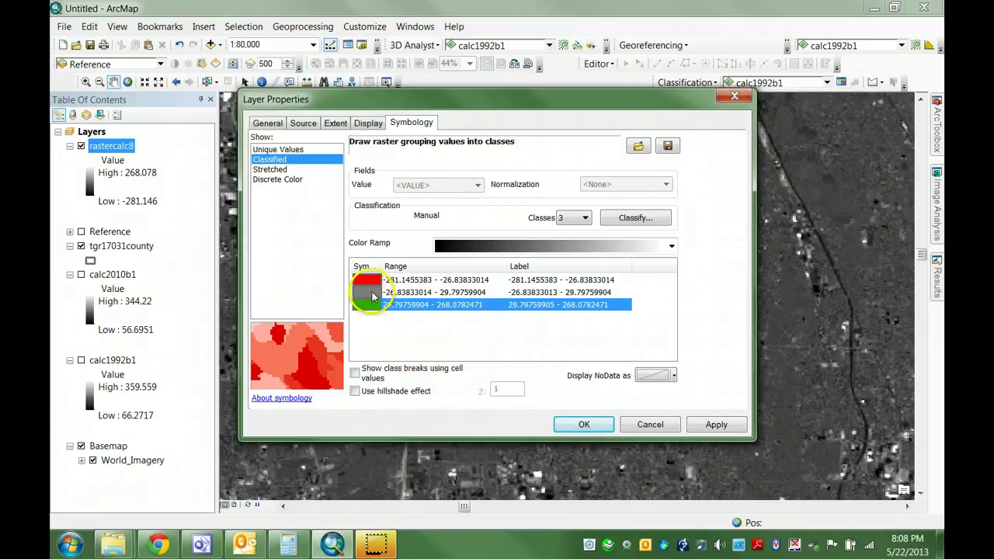
{"action": "left_click", "coordinate": [372, 296]}
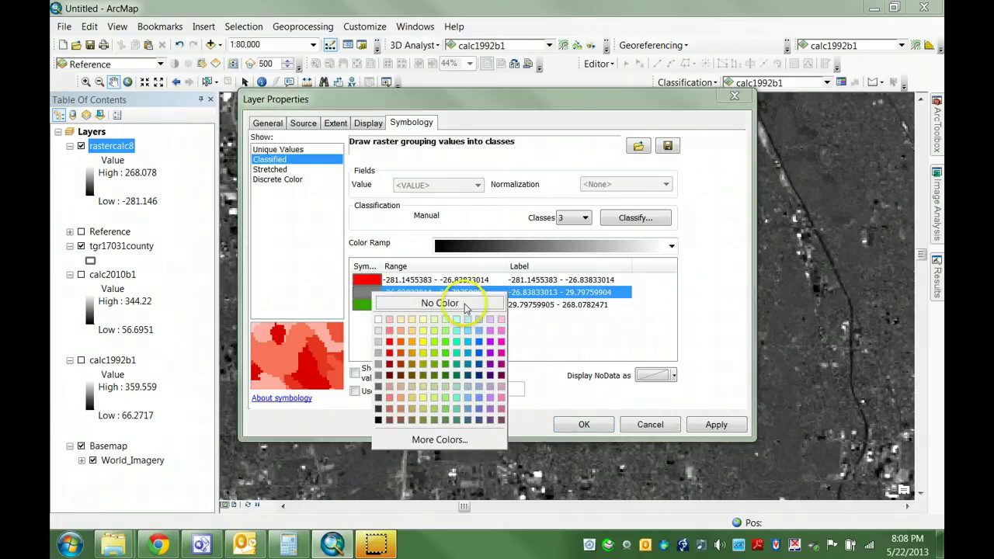
{"action": "left_click", "coordinate": [464, 304]}
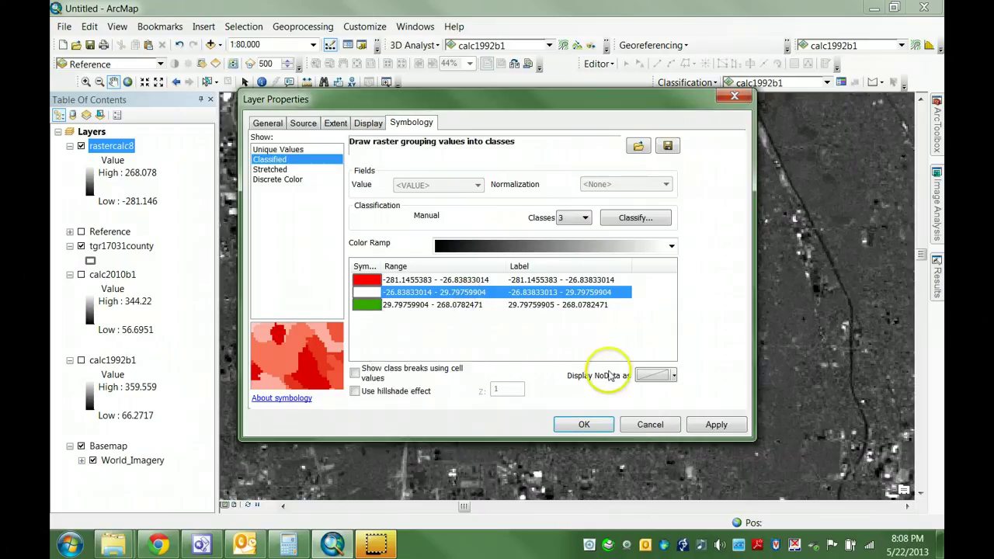
{"action": "left_click", "coordinate": [717, 425]}
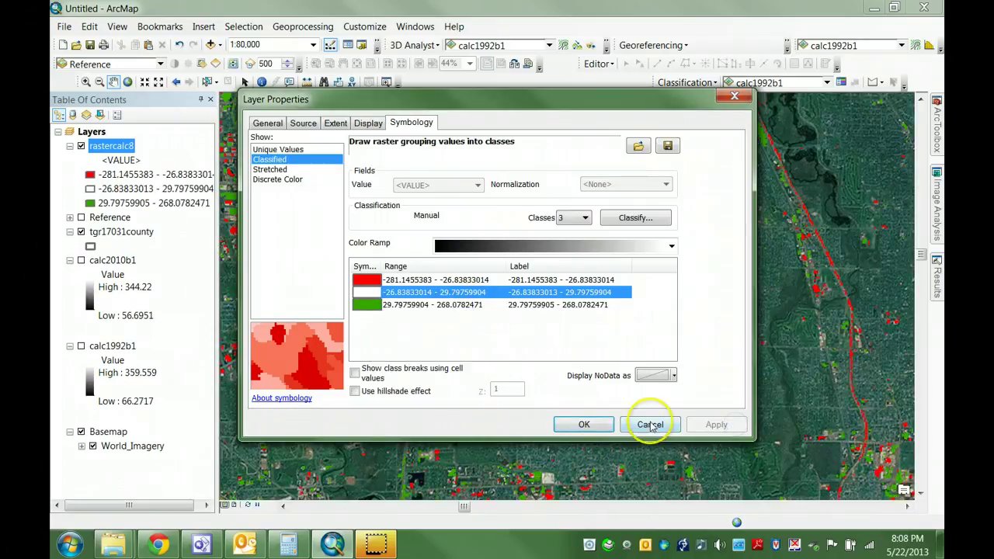
{"action": "left_click", "coordinate": [583, 425]}
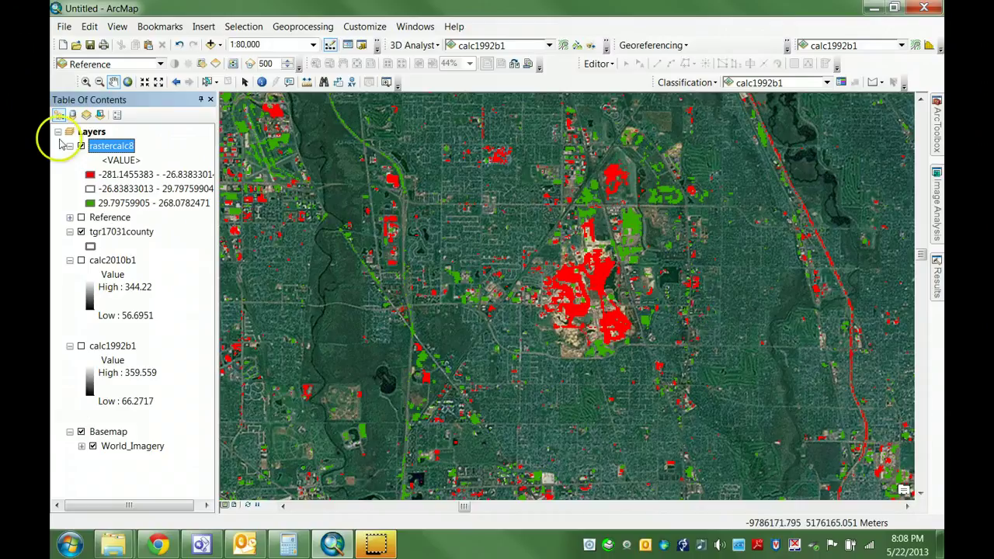
Compare the classified rastercalc8 layer with the imagery basemap by toggling its visibility repeatedly, leaving it hidden.
{"action": "left_click", "coordinate": [81, 146]}
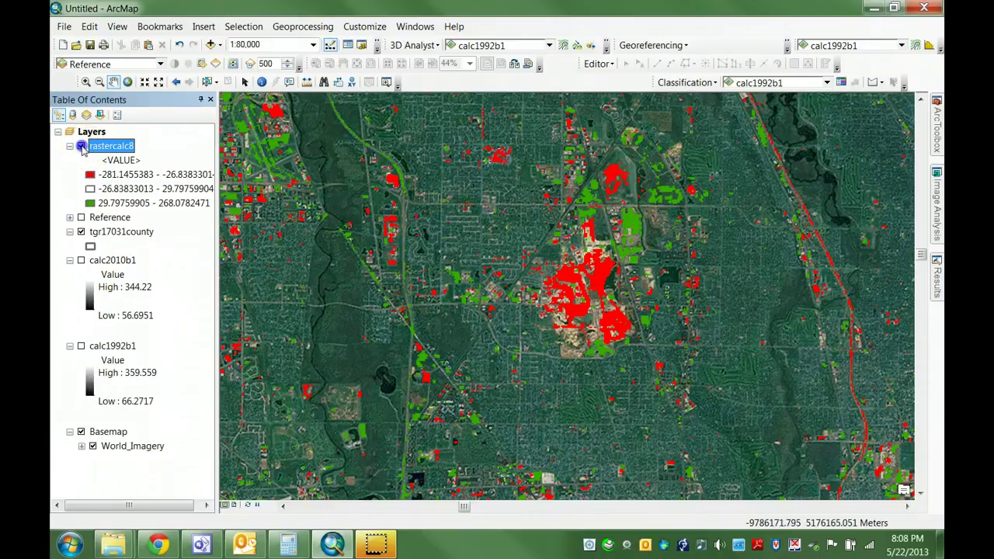
{"action": "left_click", "coordinate": [81, 146]}
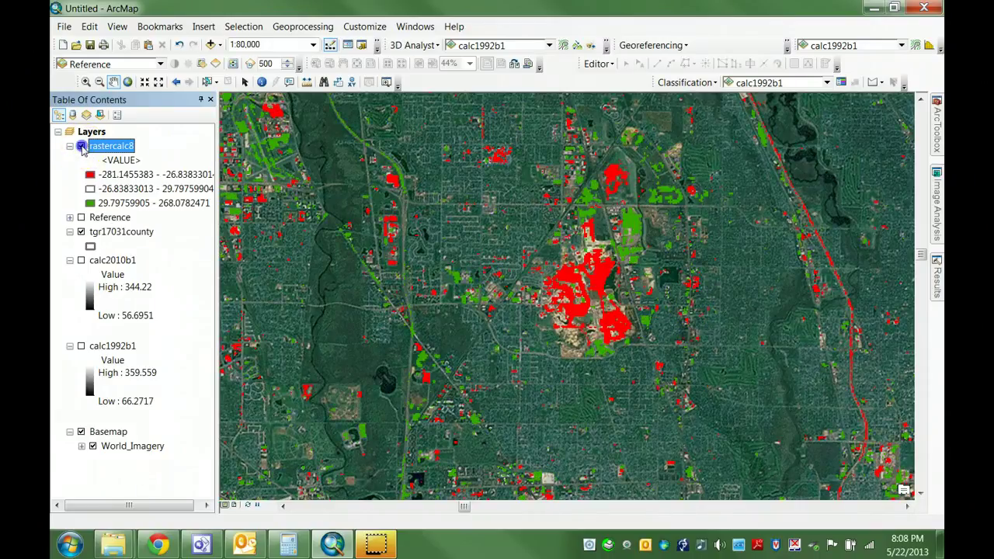
{"action": "left_click", "coordinate": [81, 145]}
{"action": "left_click", "coordinate": [81, 146]}
{"action": "left_click", "coordinate": [81, 146]}
{"action": "left_click", "coordinate": [80, 146]}
{"action": "left_click", "coordinate": [80, 146]}
{"action": "left_click", "coordinate": [81, 146]}
{"action": "left_click", "coordinate": [80, 146]}
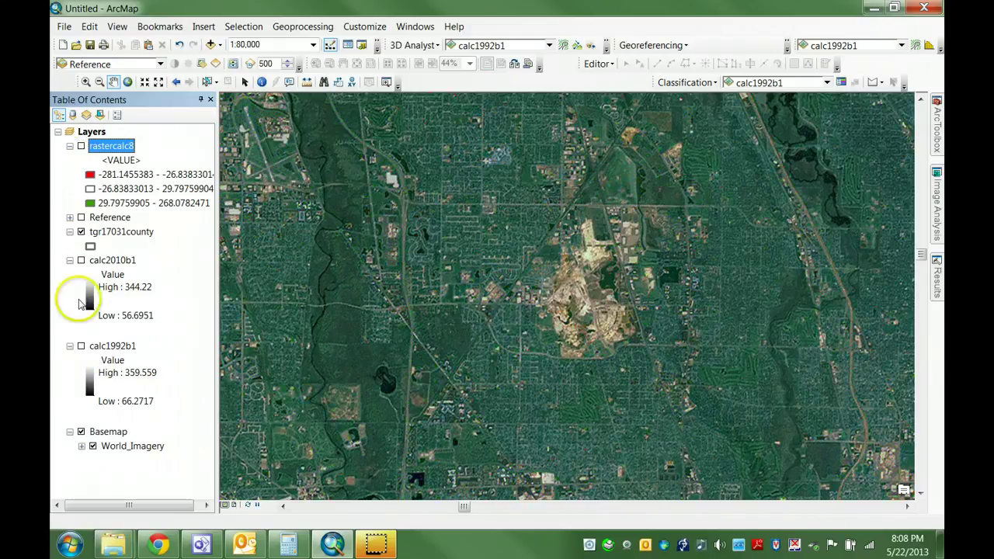
Compare the classified changes with calc1992b1 and calc2010b1 by toggling layers, leaving rastercalc8 visible and both source rasters hidden.
{"action": "left_click", "coordinate": [80, 346]}
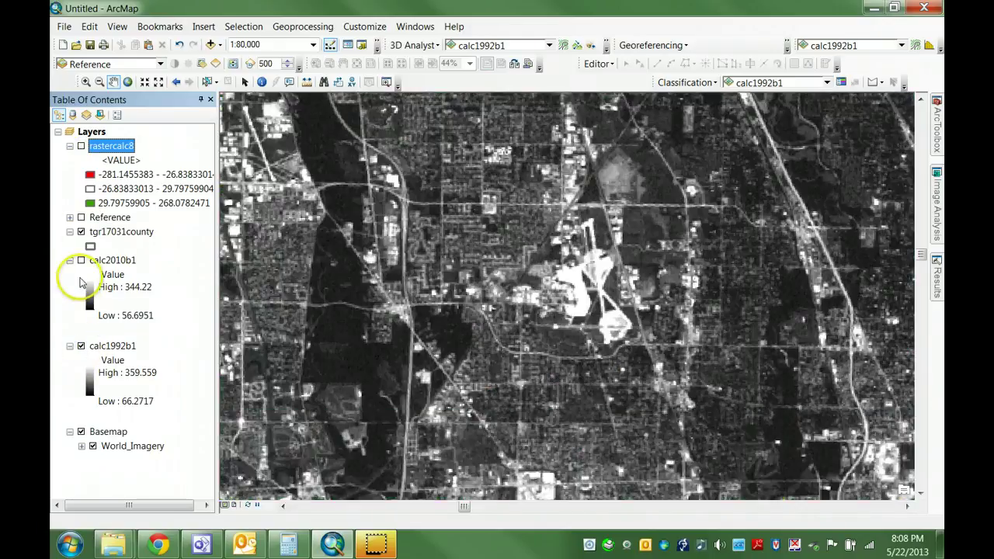
{"action": "left_click", "coordinate": [81, 260]}
{"action": "left_click", "coordinate": [80, 260]}
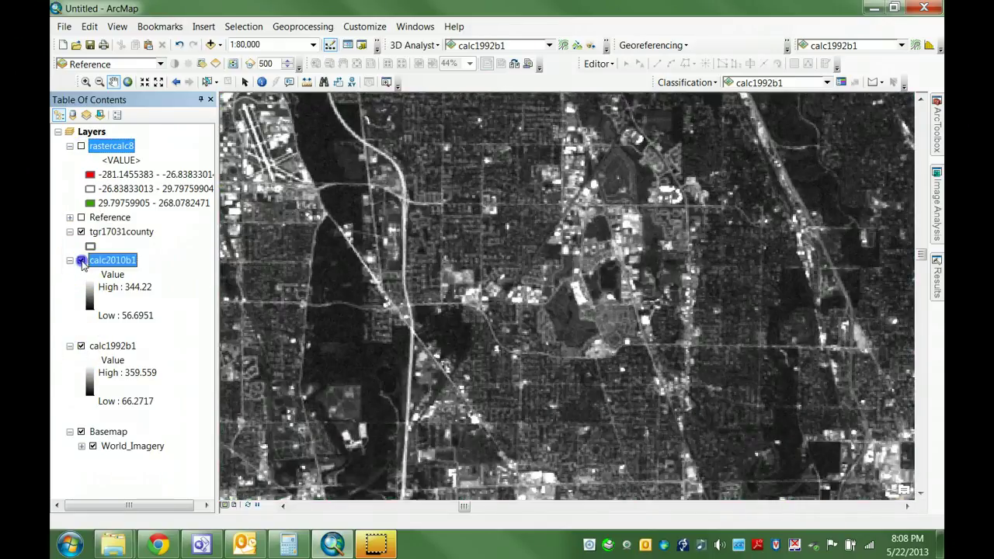
{"action": "left_click", "coordinate": [81, 260]}
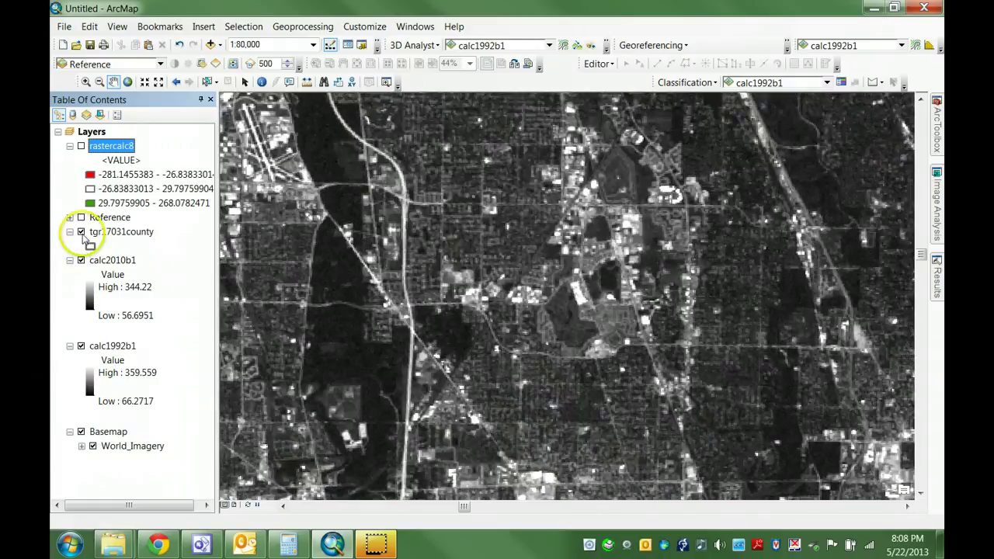
{"action": "left_click", "coordinate": [81, 147]}
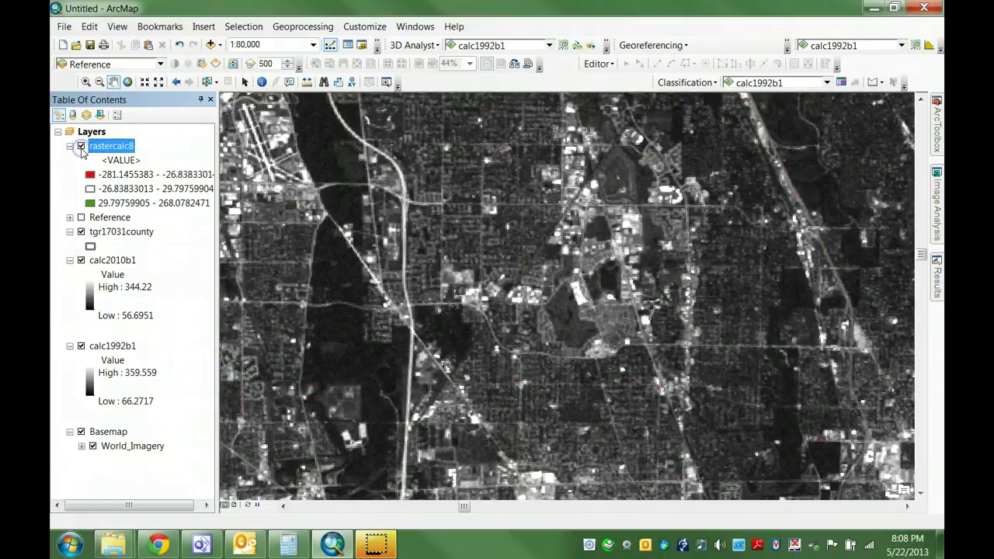
{"action": "left_click", "coordinate": [80, 147]}
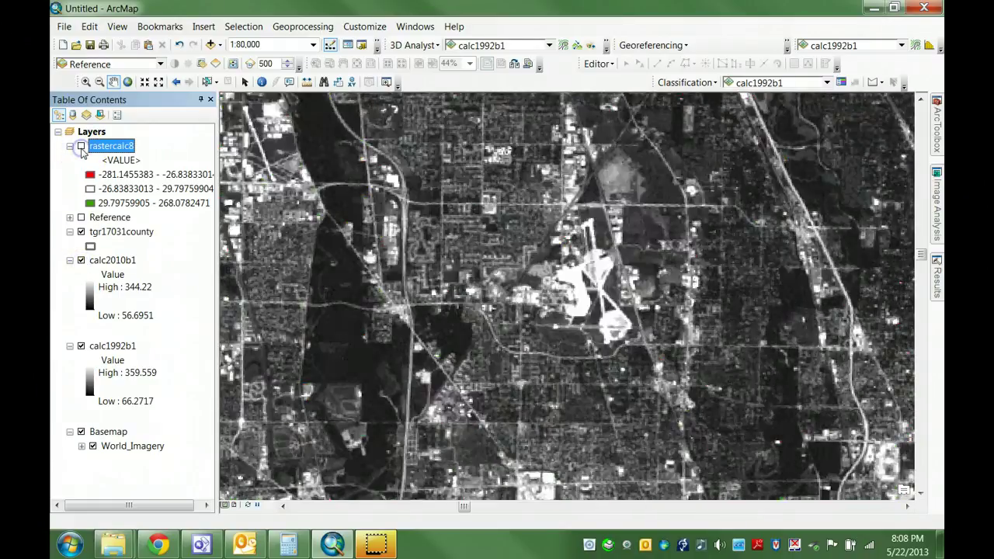
{"action": "left_click", "coordinate": [81, 146]}
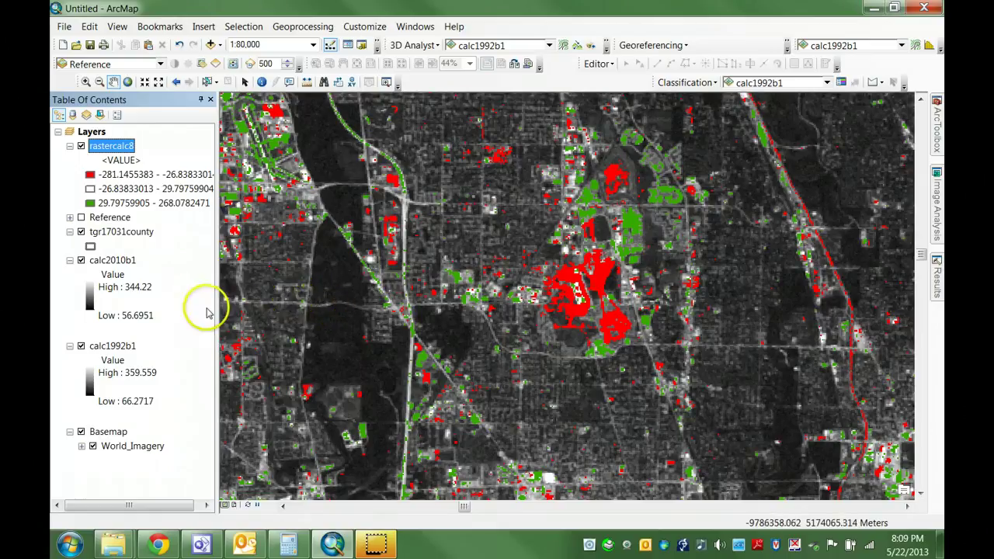
{"action": "left_click", "coordinate": [80, 261]}
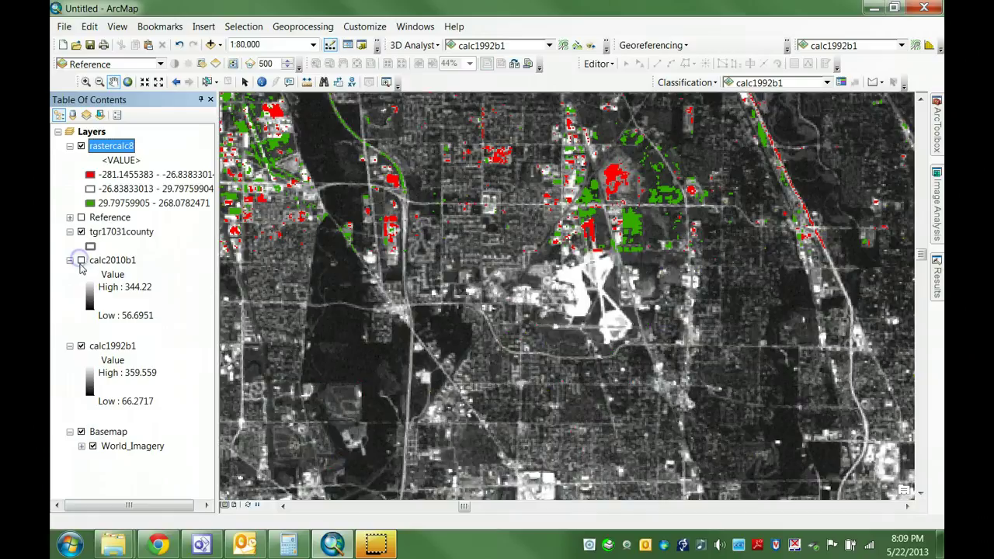
{"action": "left_click", "coordinate": [81, 345]}
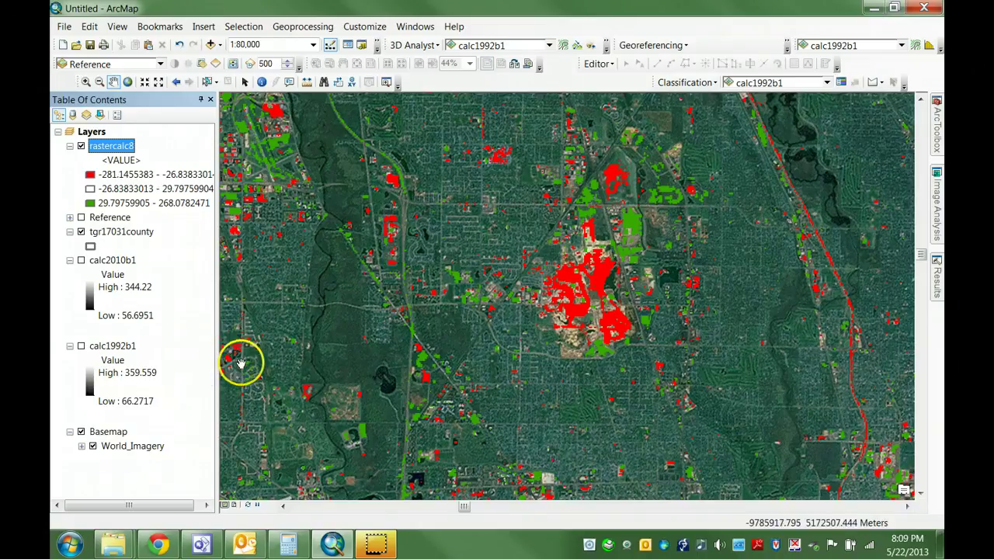
Switch to layout view and make the rastercalc8 layer slightly transparent over the basemap.
{"action": "left_click", "coordinate": [234, 504]}
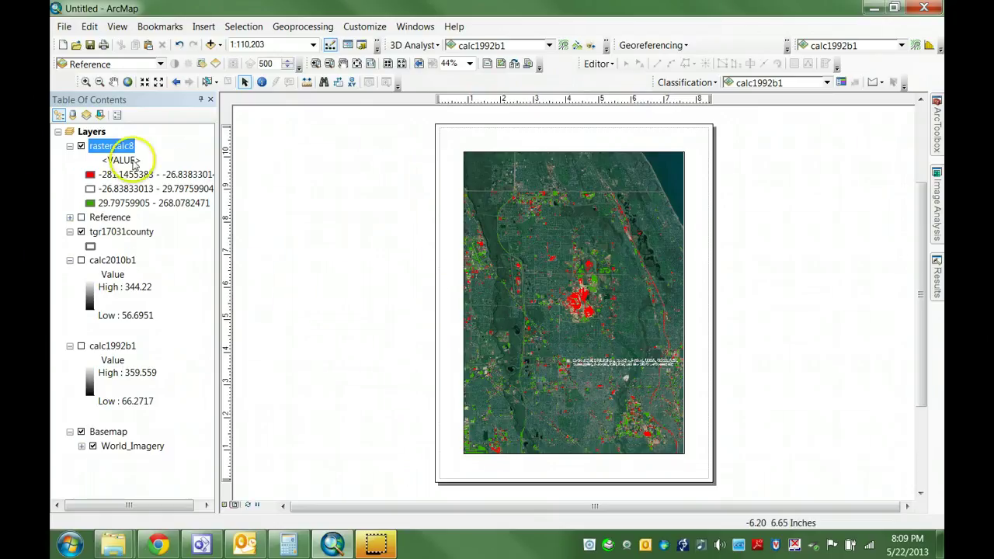
{"action": "left_click", "coordinate": [160, 65]}
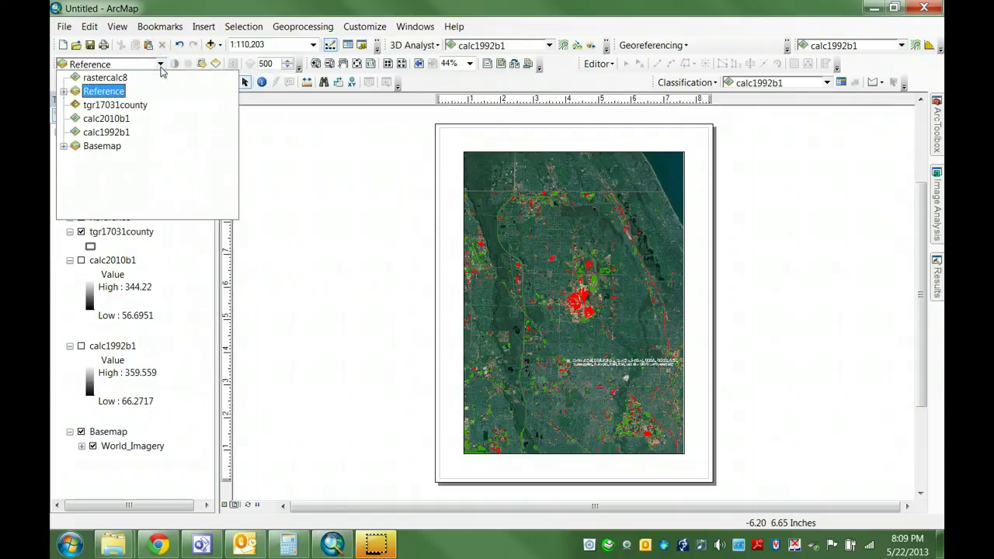
{"action": "left_click", "coordinate": [161, 68]}
{"action": "left_click", "coordinate": [161, 66]}
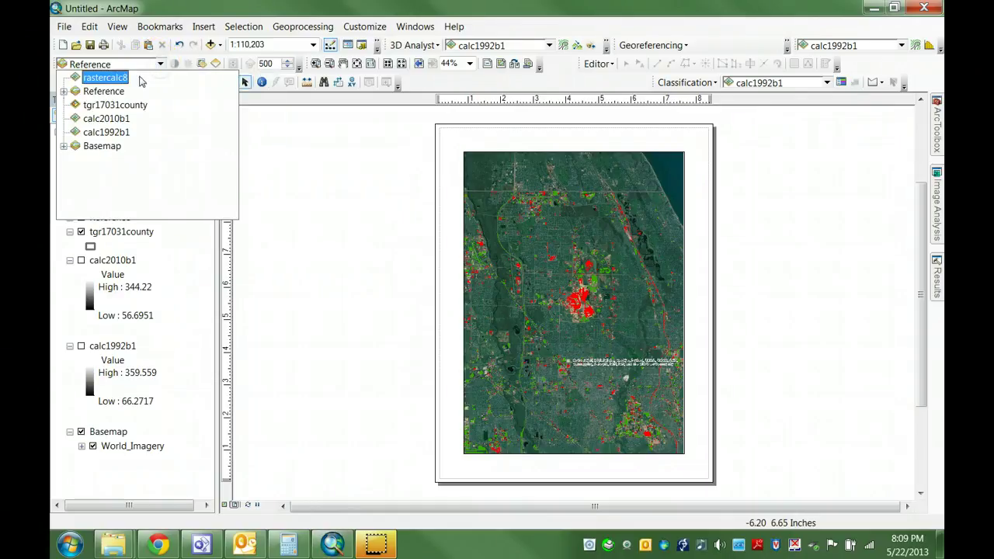
{"action": "left_click", "coordinate": [196, 74]}
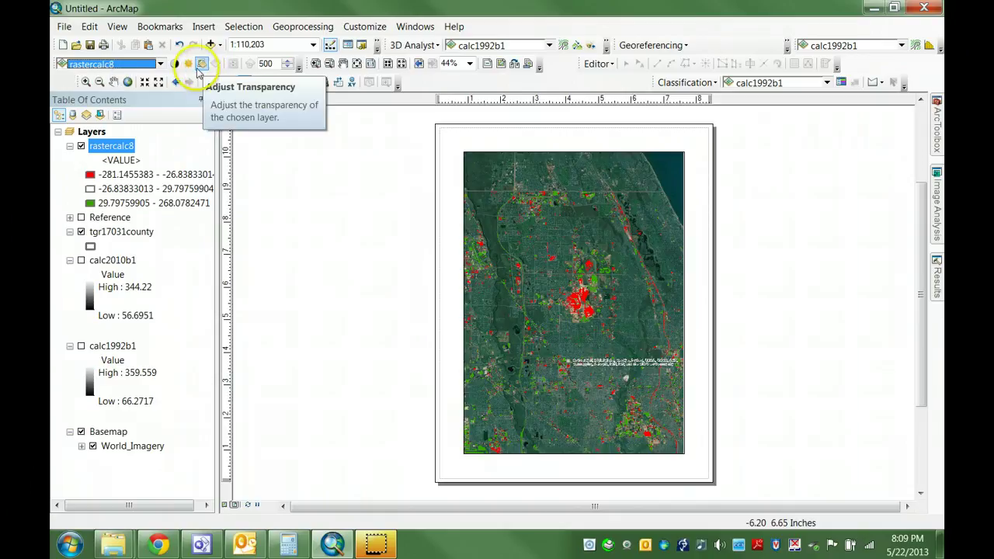
{"action": "left_click", "coordinate": [202, 64]}
{"action": "left_click_drag", "start_coordinate": [248, 169], "coordinate": [251, 154]}
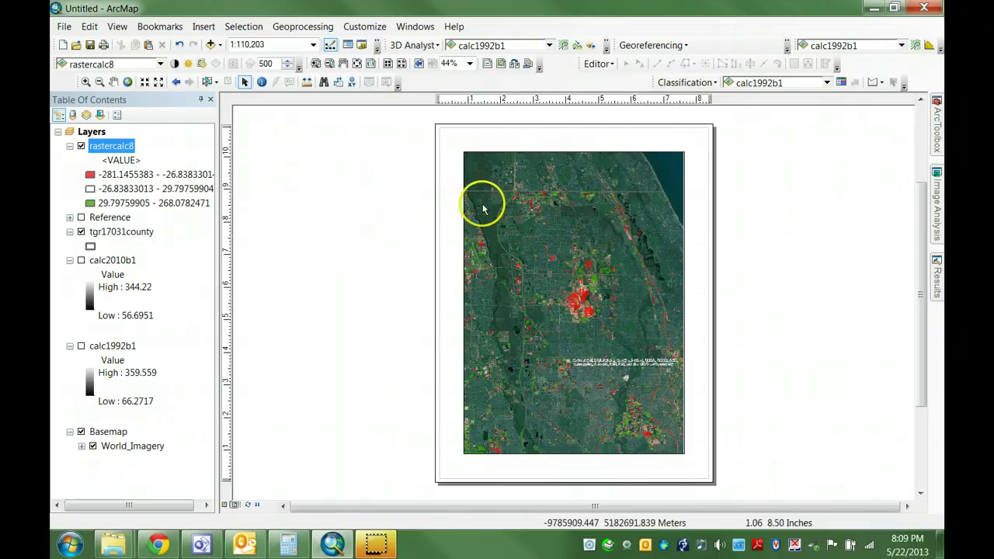
Return to data view and increase the transparency of rastercalc8 further so more of the imagery shows through.
{"action": "left_click", "coordinate": [225, 505]}
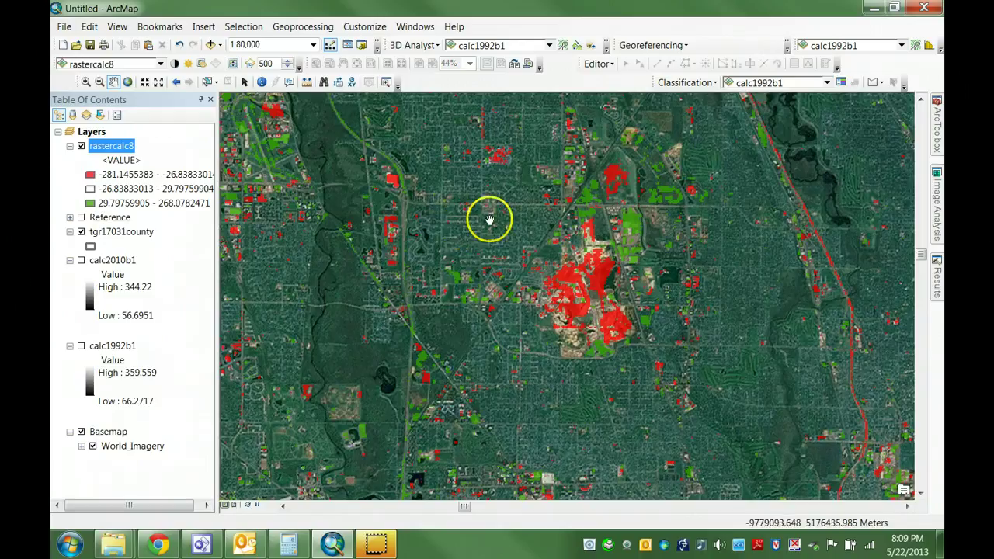
{"action": "left_click", "coordinate": [201, 64]}
{"action": "left_click_drag", "start_coordinate": [248, 147], "coordinate": [246, 137]}
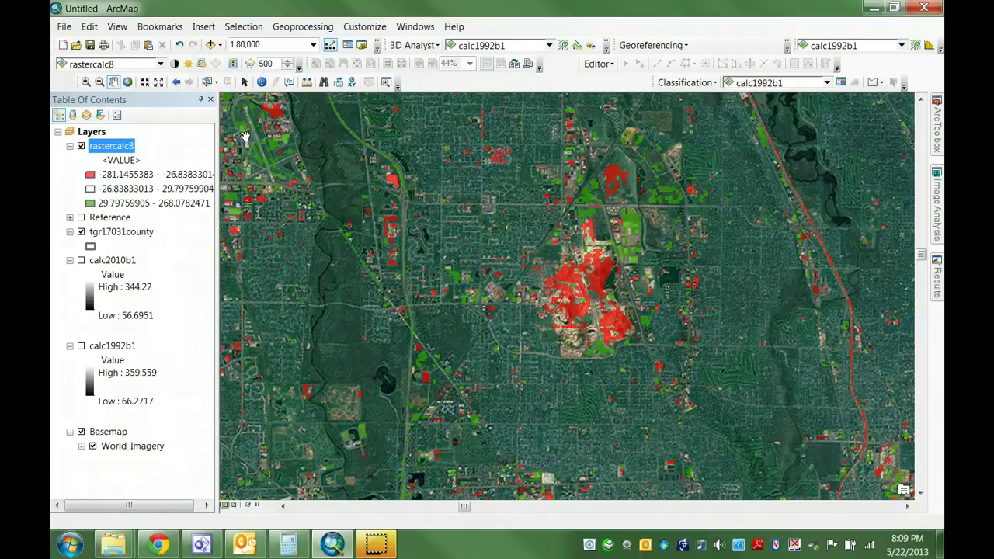
{"action": "left_click", "coordinate": [253, 140]}
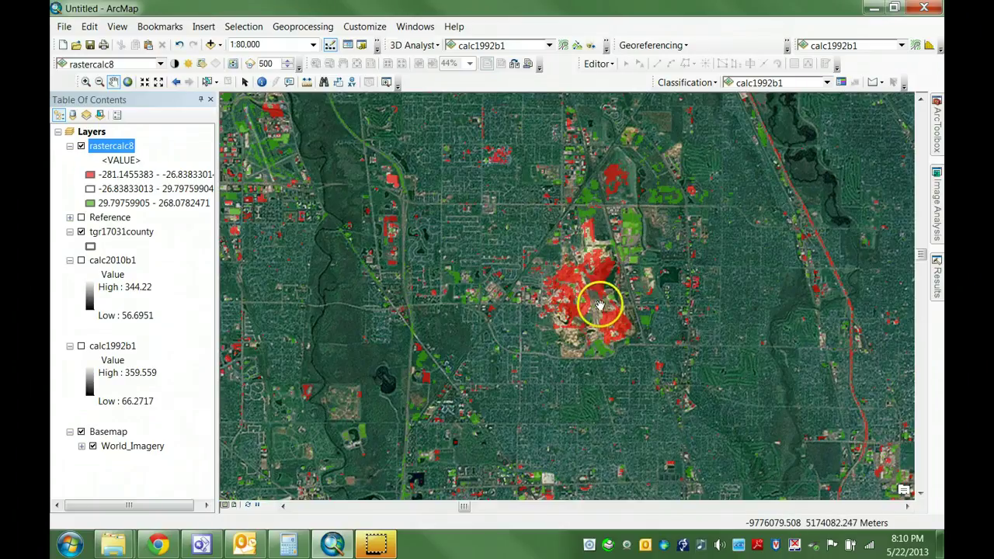
Switch back to layout view and enlarge the map in the data frame to a scale of 1:62,500.
{"action": "left_click", "coordinate": [233, 504]}
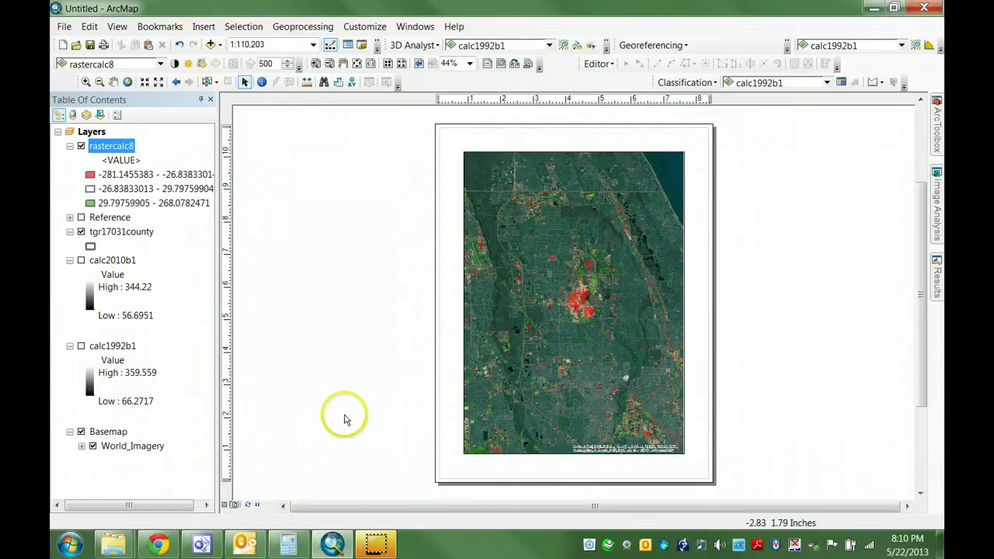
{"action": "left_click", "coordinate": [145, 82]}
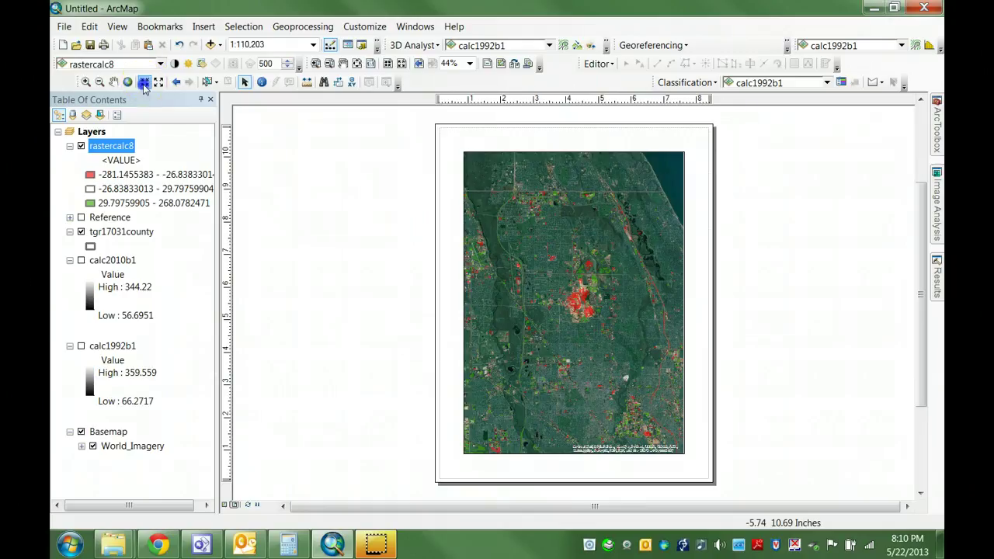
{"action": "left_click", "coordinate": [144, 83]}
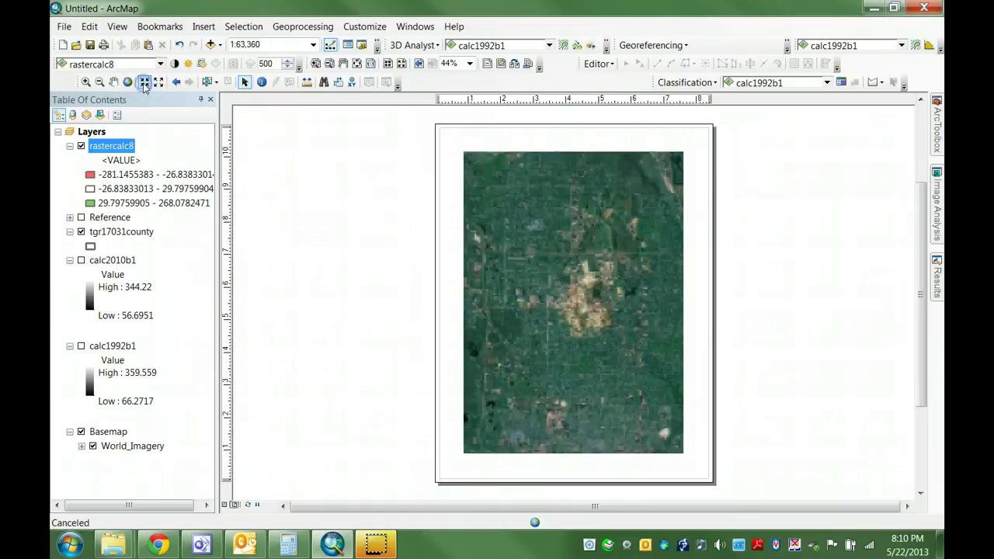
{"action": "left_click", "coordinate": [144, 83]}
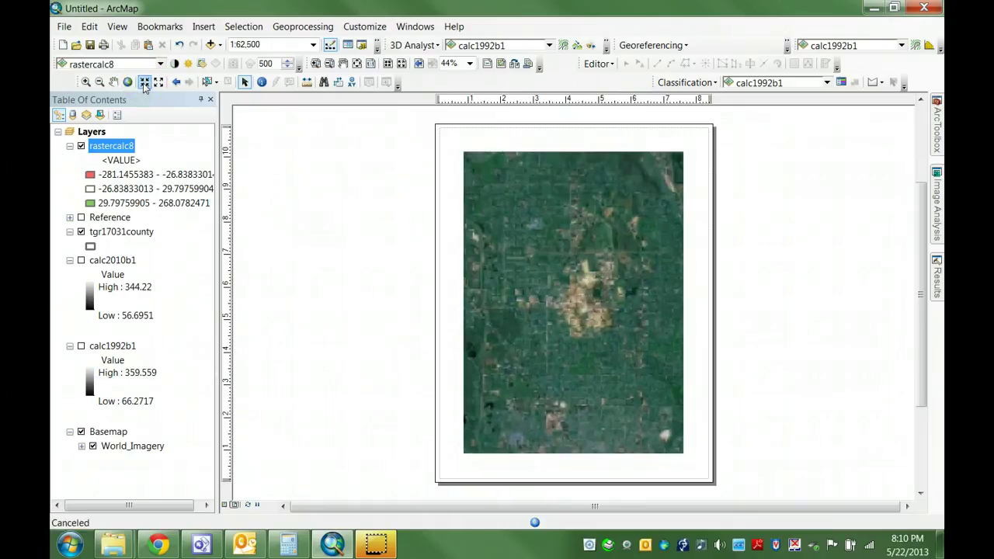
{"action": "left_click", "coordinate": [316, 233]}
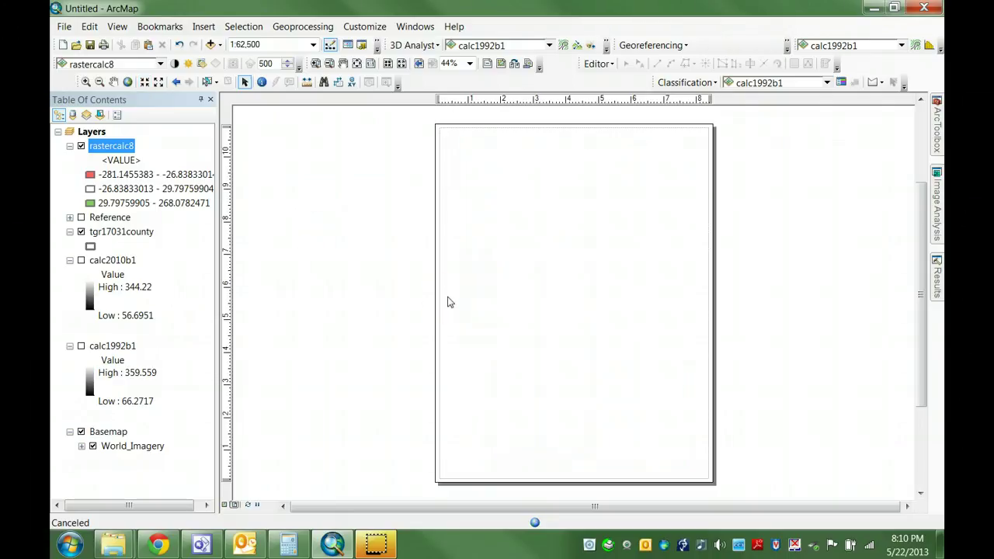
{"action": "left_click", "coordinate": [422, 294]}
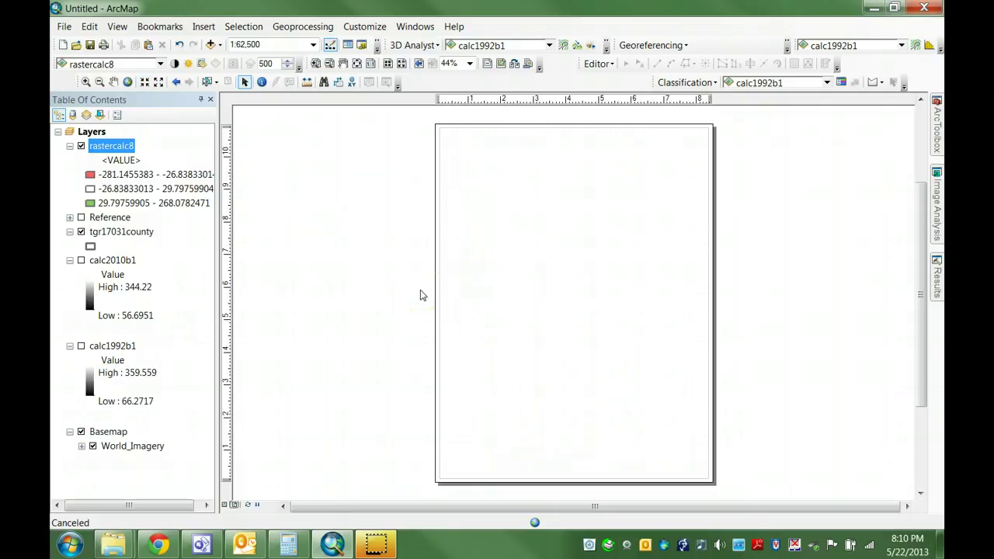